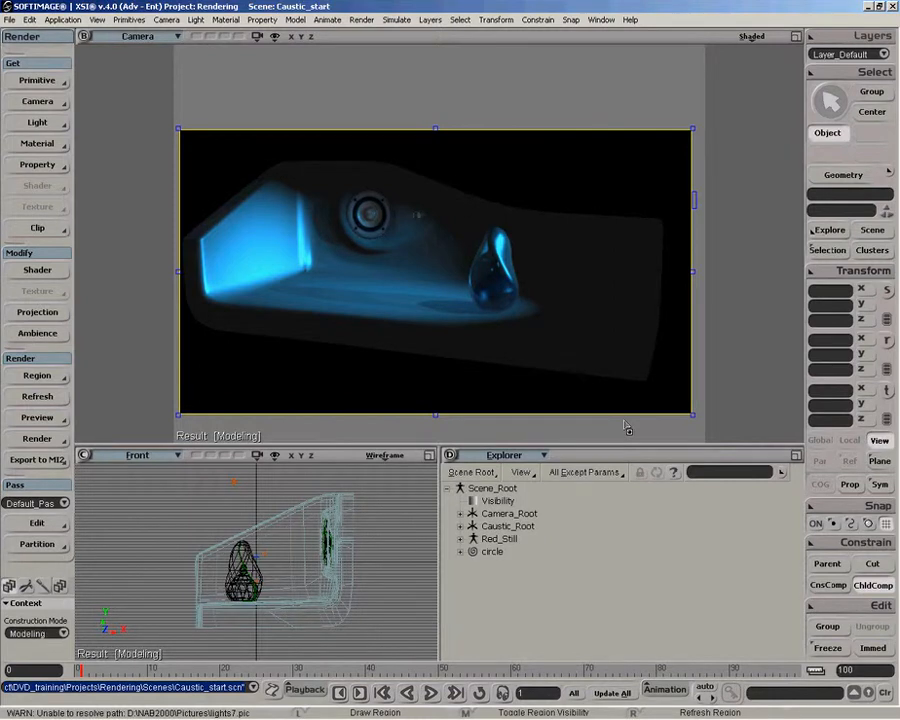
Step: Hide the render region, select the egg and make it a caustics transmitter in its visibility properties
middle_click(626, 428)
key("space")
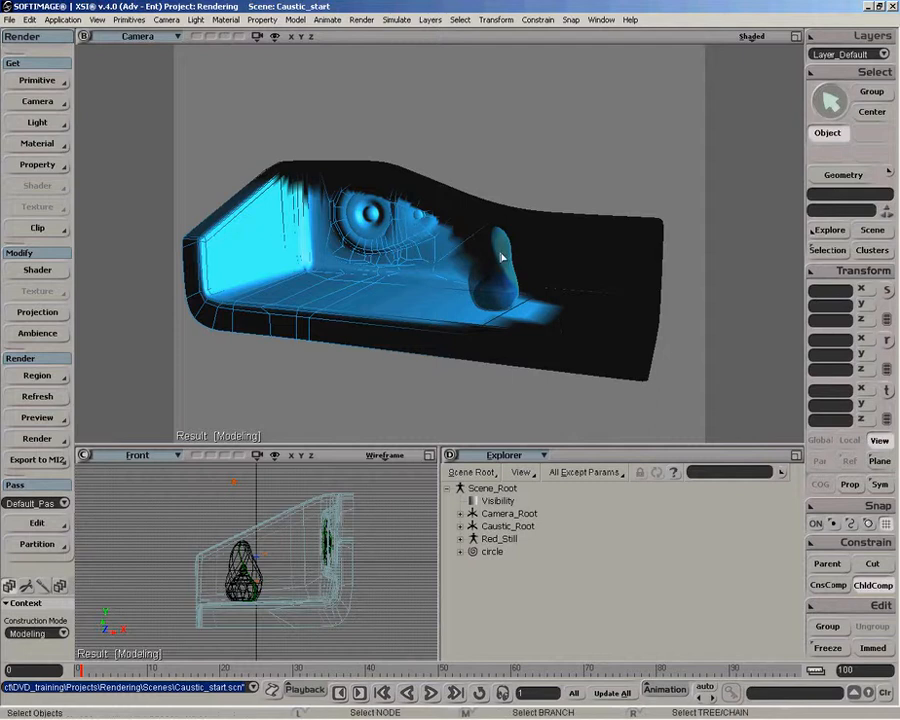
left_click(495, 262)
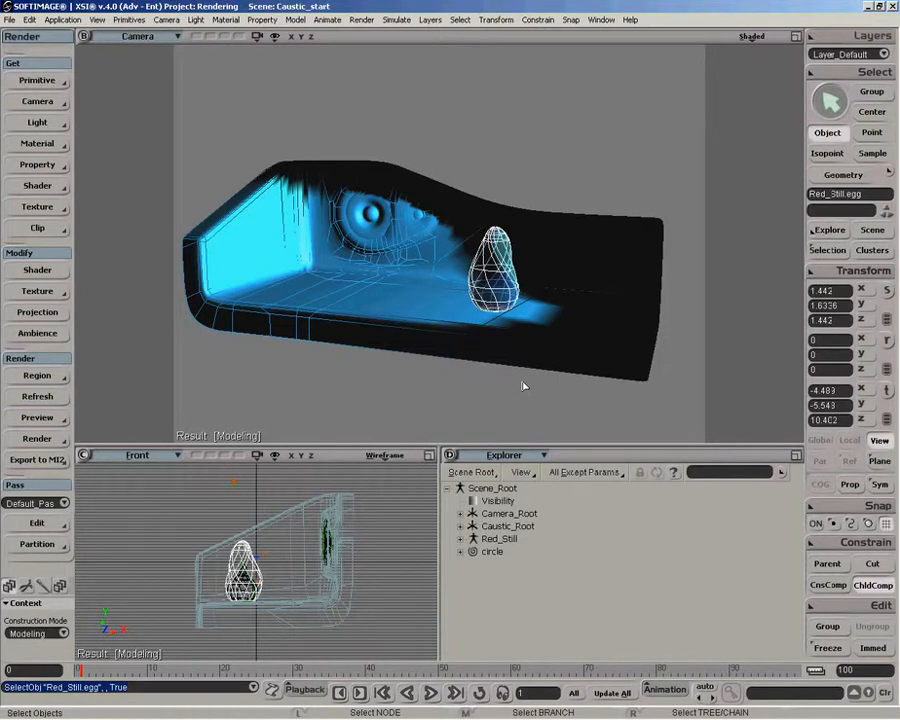
left_click(828, 250)
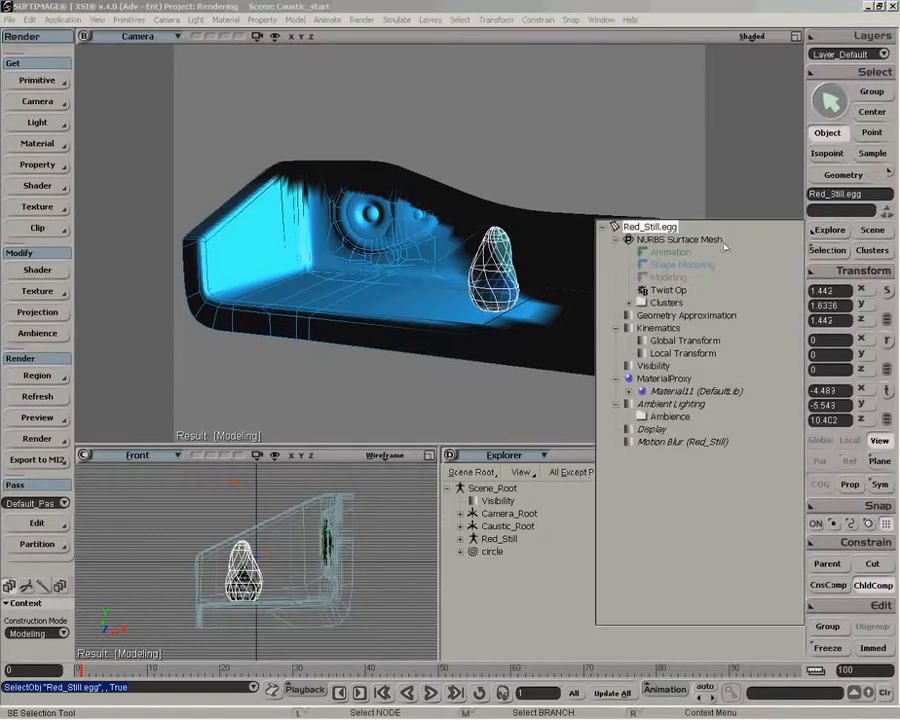
left_click(655, 366)
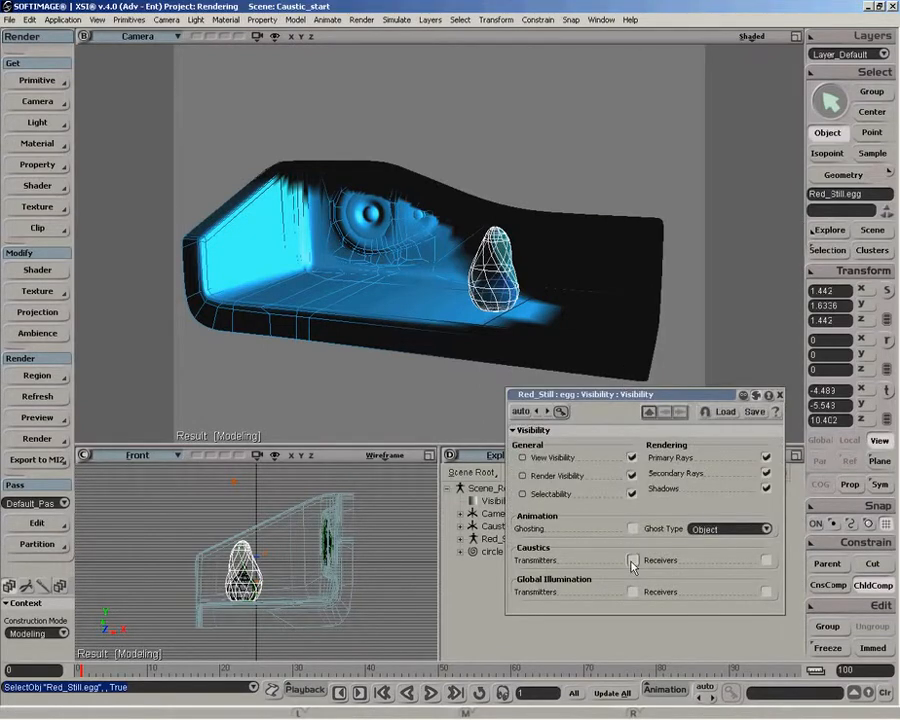
left_click(632, 562)
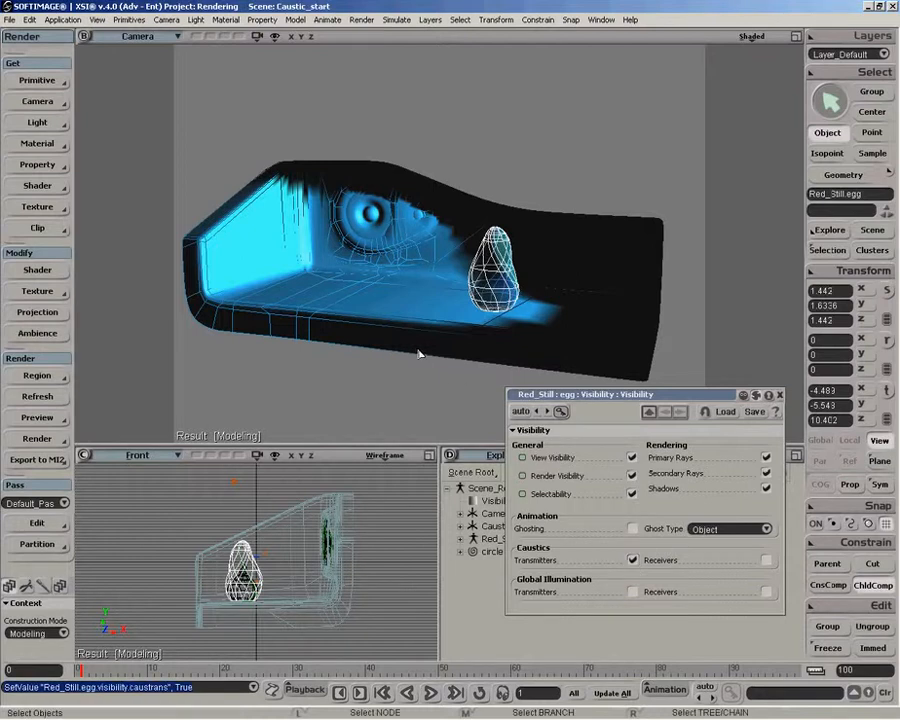
Step: Make the table a caustics receiver in its visibility properties and close the property page
left_click(401, 325)
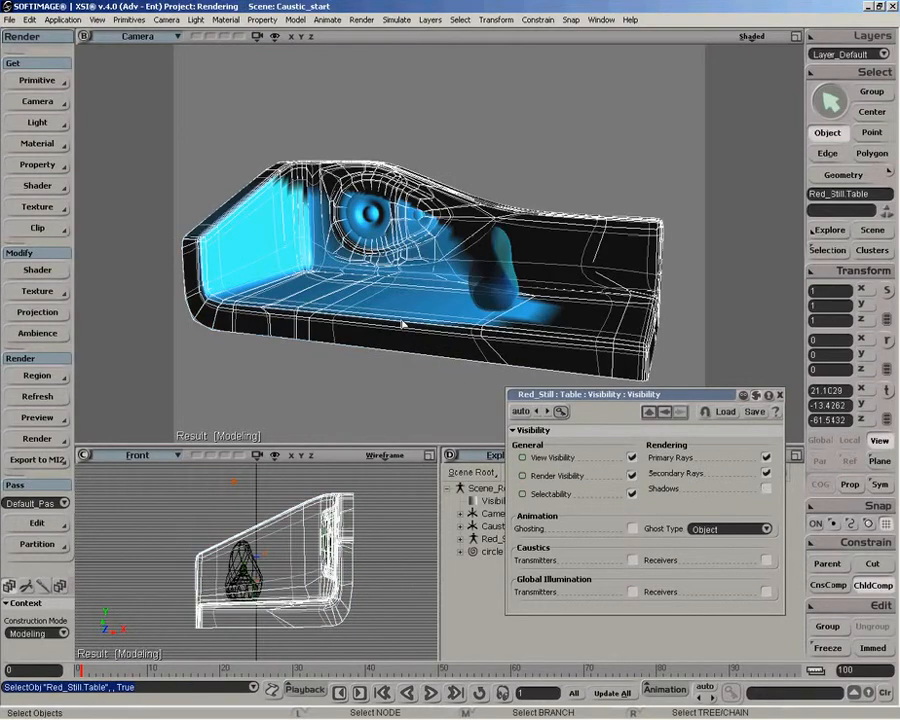
left_click(766, 561)
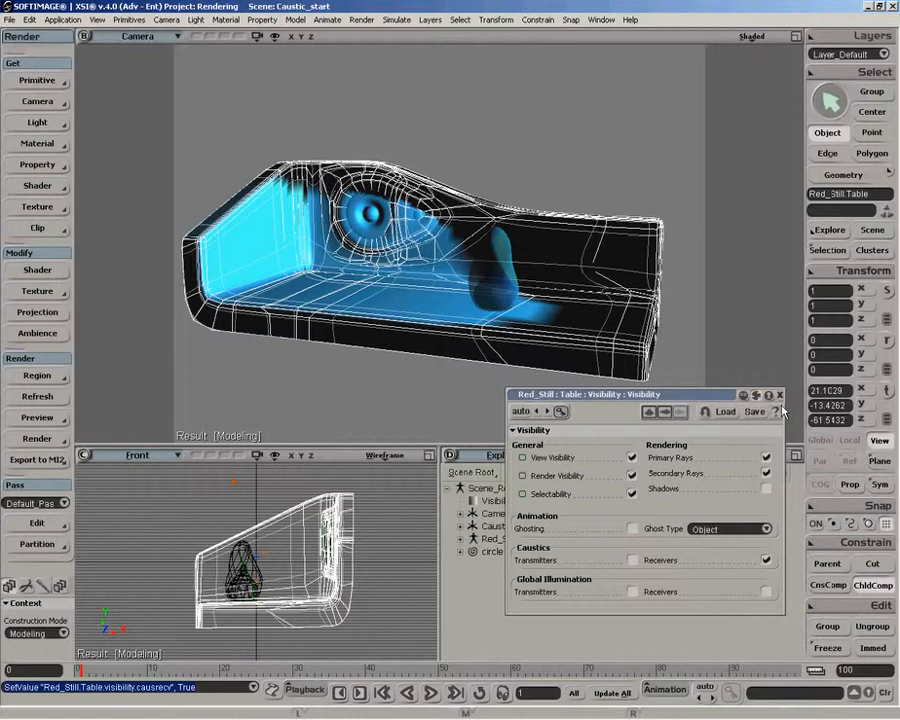
left_click(781, 396)
Step: Select Caustic_Light and enable caustics in its photon properties
left_click(176, 346)
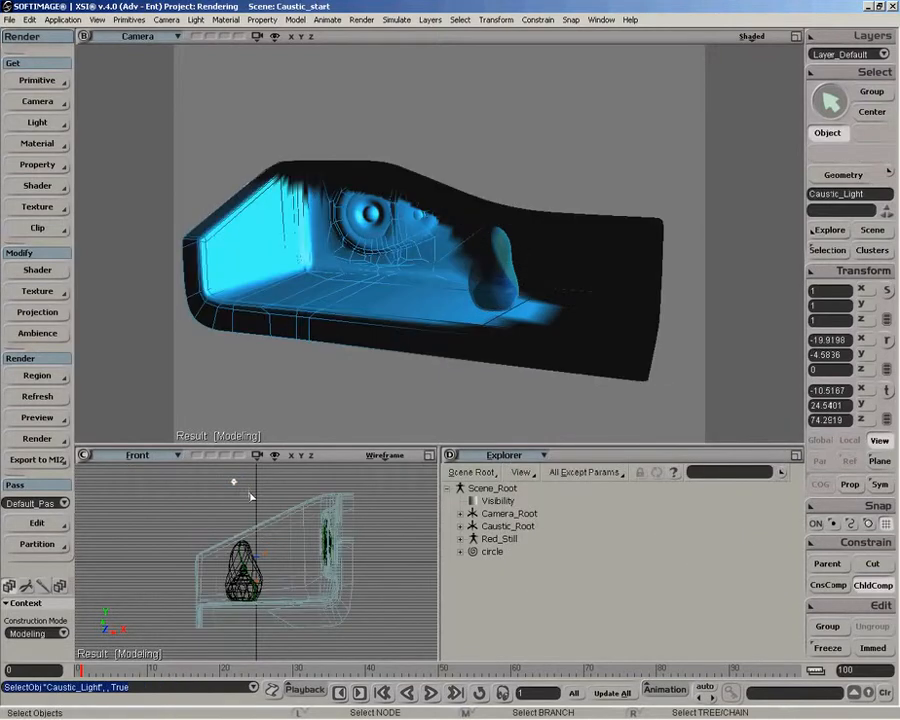
left_click(14, 269)
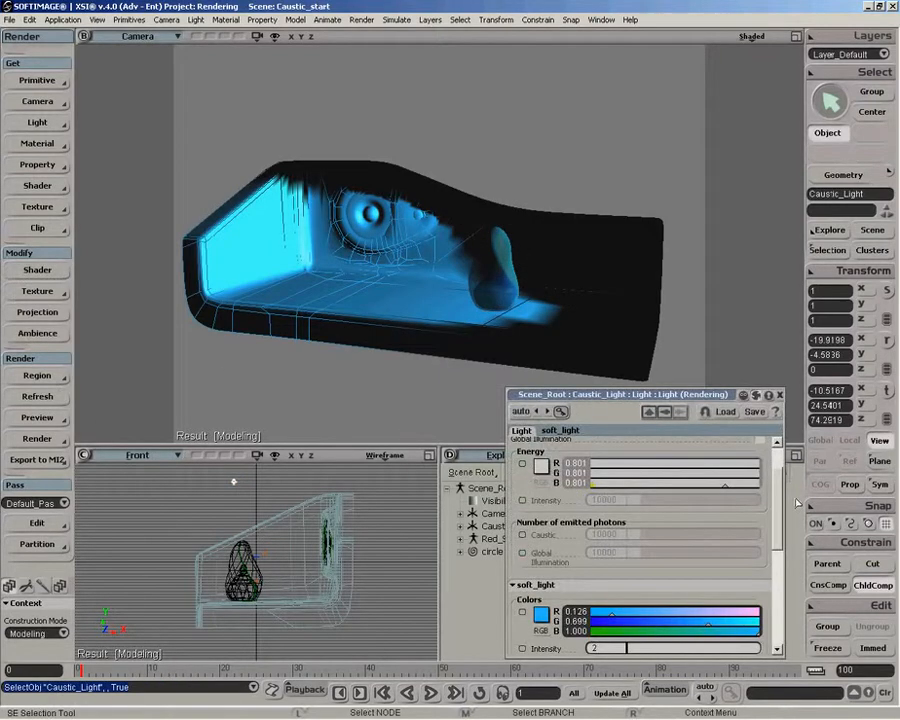
scroll(779, 510, "up", 3)
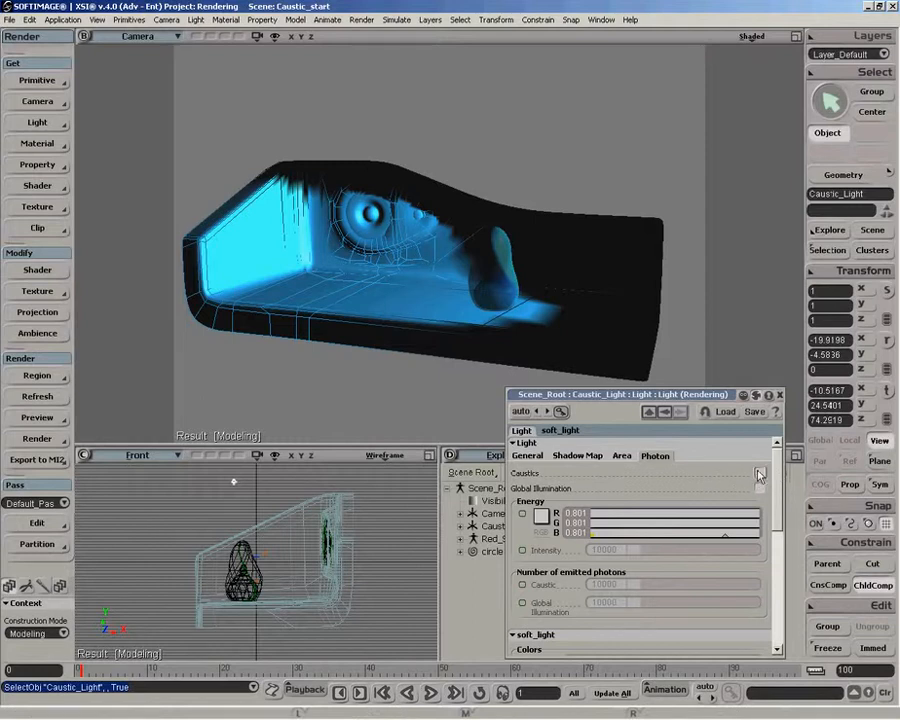
left_click(760, 475)
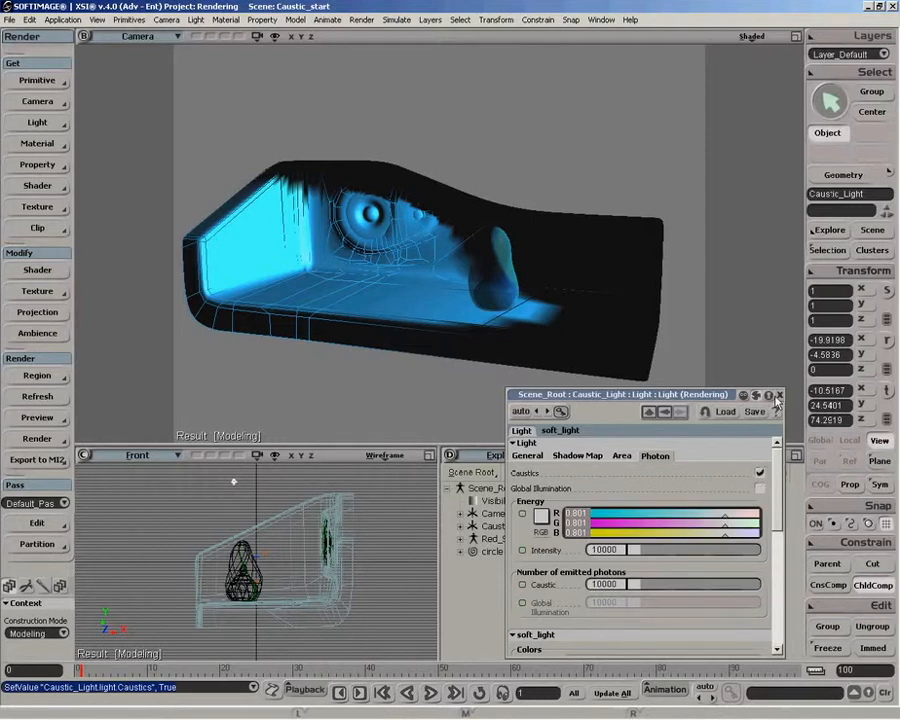
Step: Enable caustics in the render region's photon options and draw a render region over most of the table in the Camera view
left_click(37, 376)
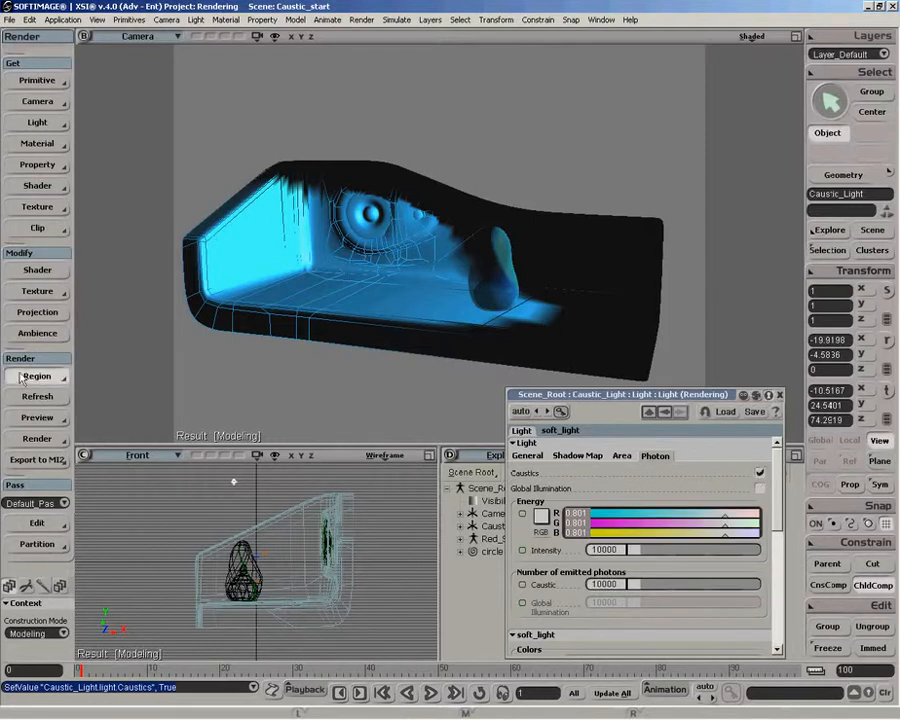
left_click(104, 518)
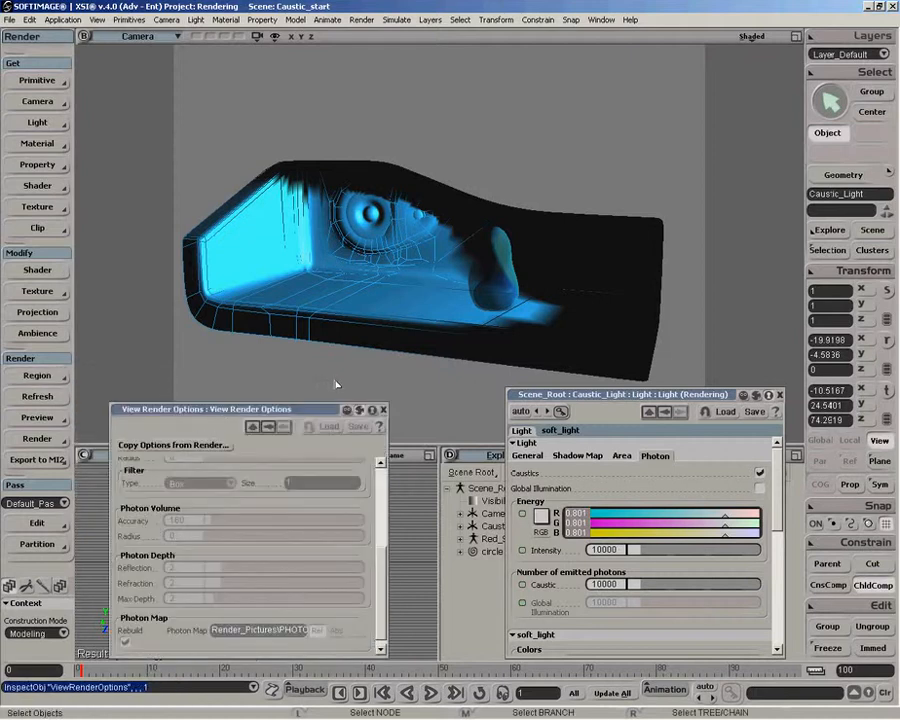
left_click_drag(378, 622, 385, 528)
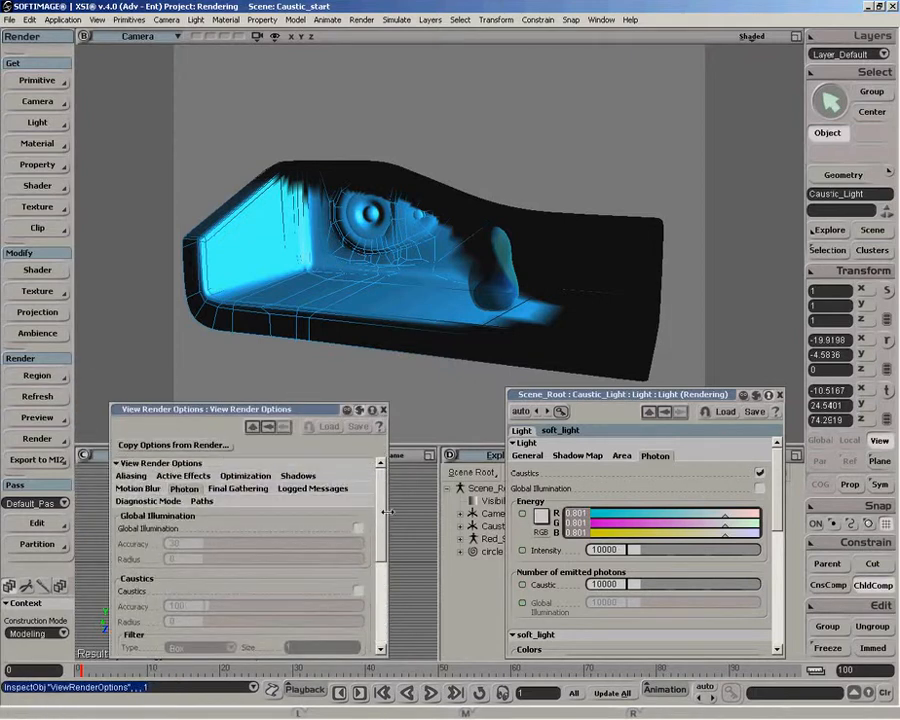
left_click(358, 591)
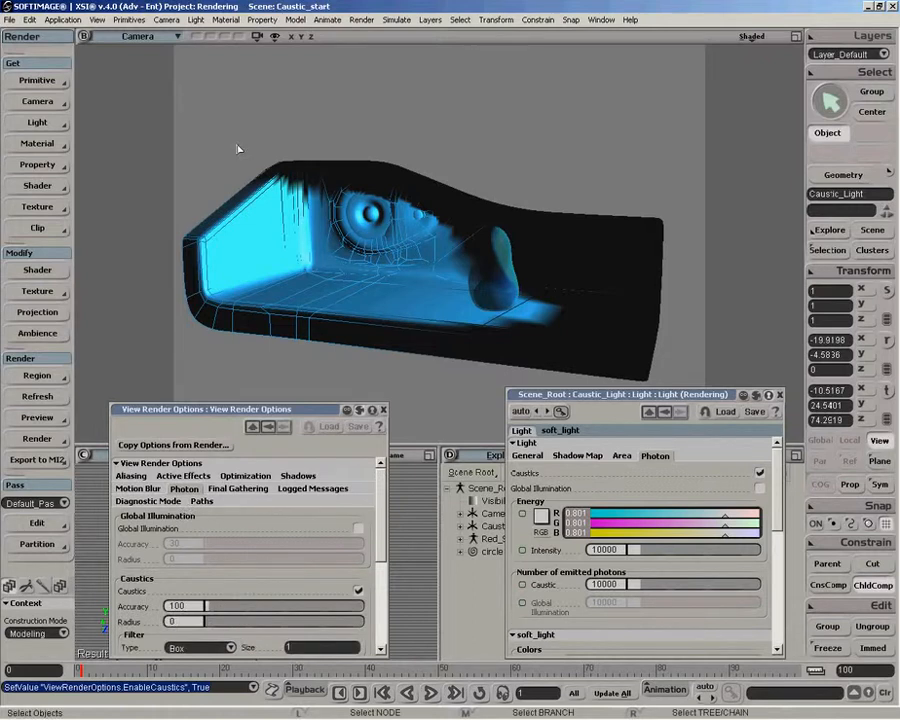
key("q")
mouse_move(202, 125)
left_mouse_down()
mouse_move(310, 211)
mouse_move(666, 397)
left_mouse_up()
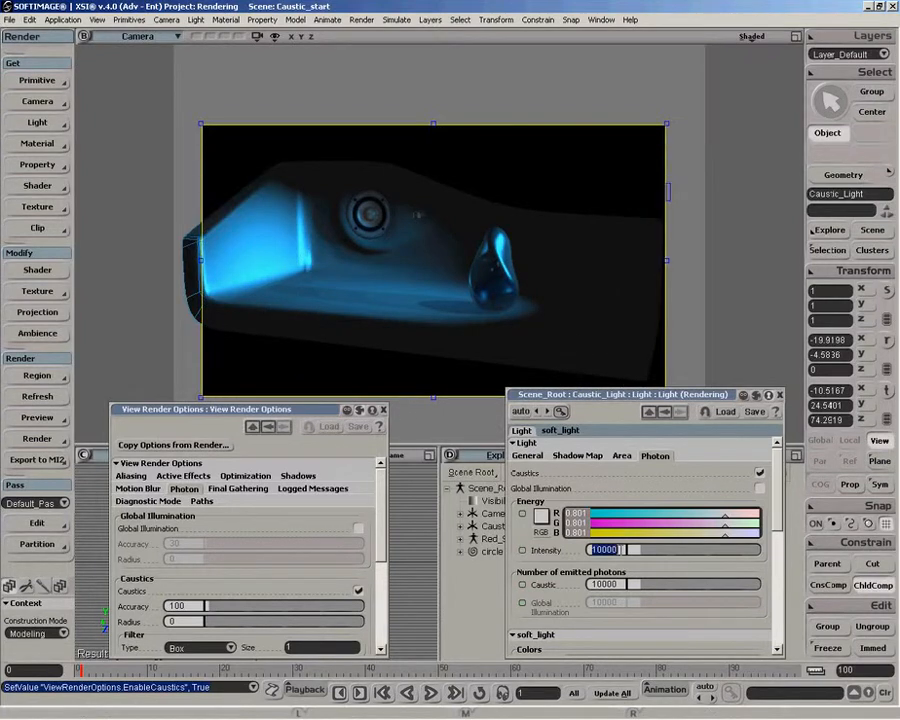
Step: Set the photon energy intensity of Caustic_Light to 1000000
left_click(605, 549)
type("1000000")
key("Return")
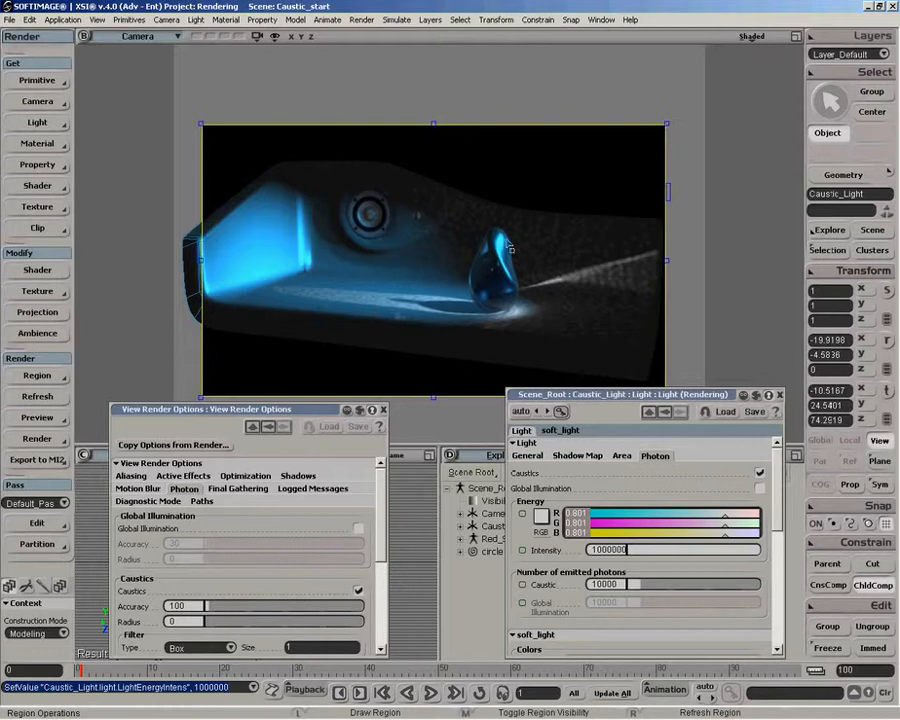
Step: Select the egg and set its Phong material's index of refraction to 1.2
key("space")
left_click(367, 289)
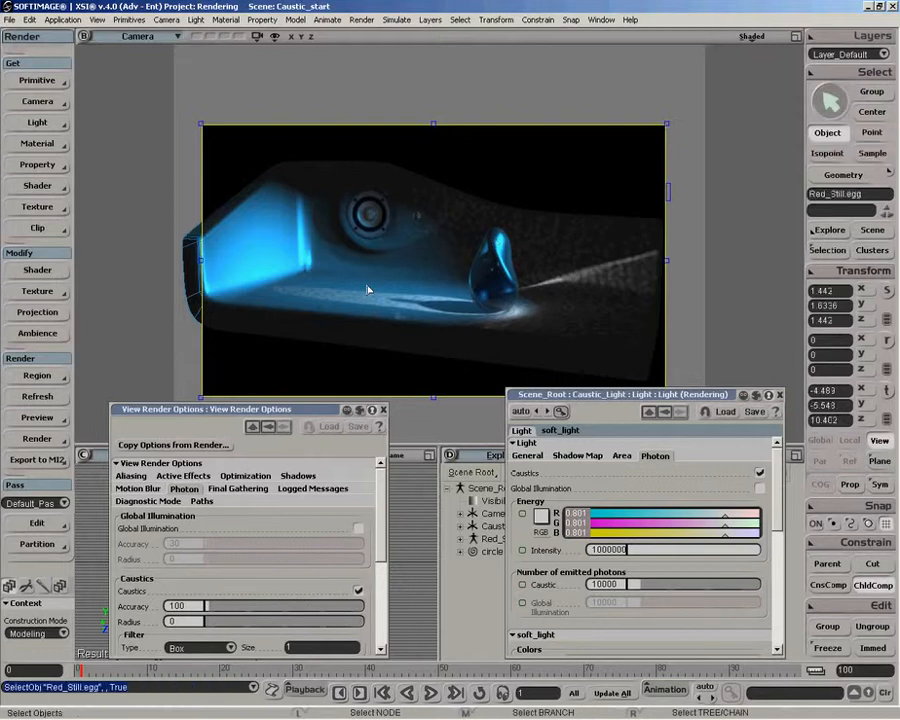
left_click(24, 269)
left_click_drag(318, 405, 296, 411)
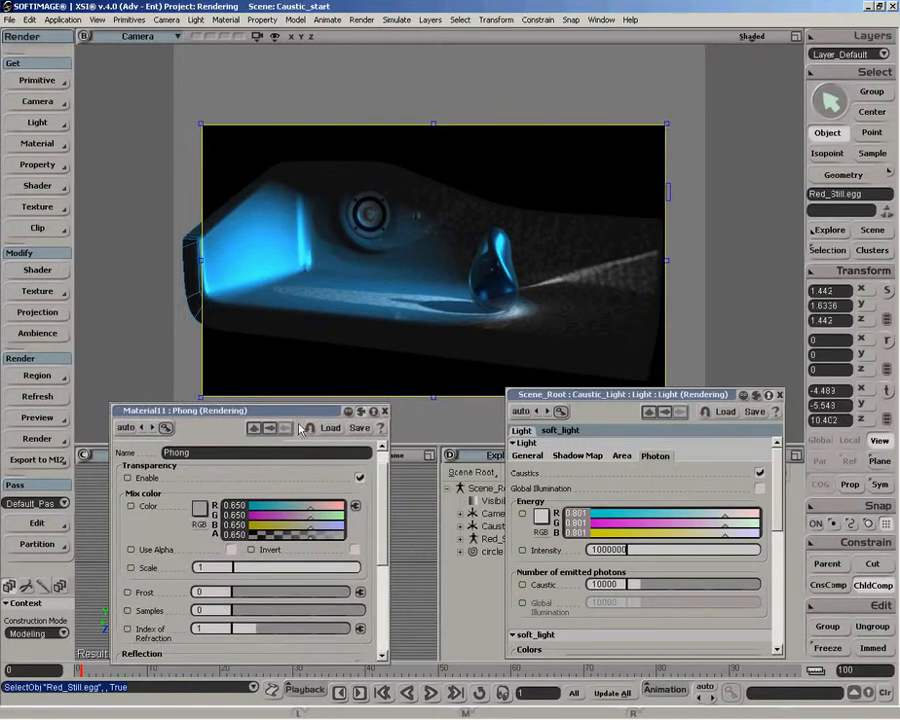
left_click_drag(383, 535, 383, 555)
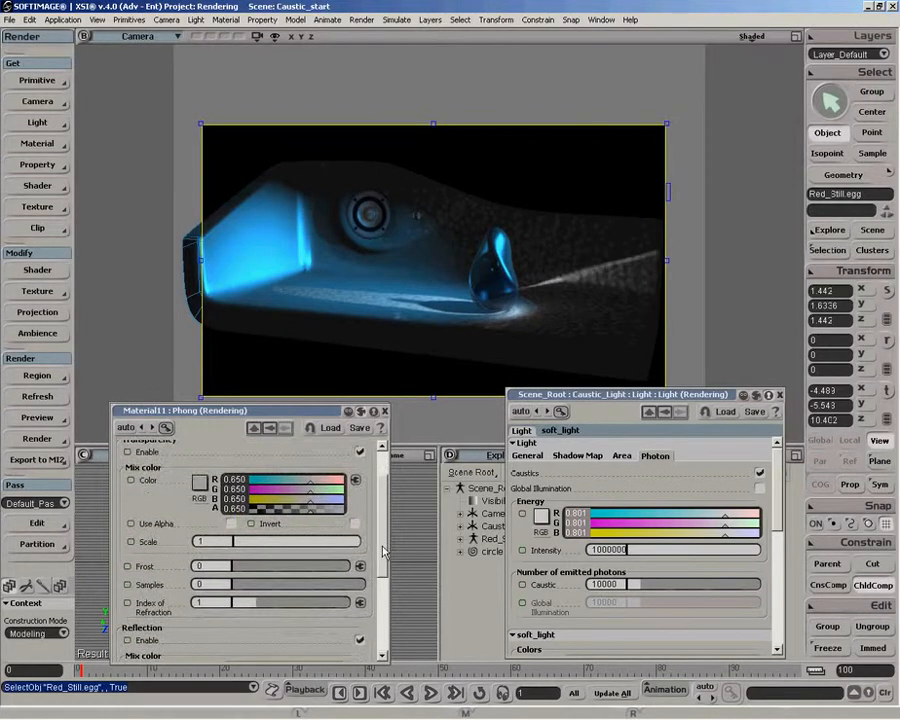
double_click(203, 602)
type("1.2")
key("Return")
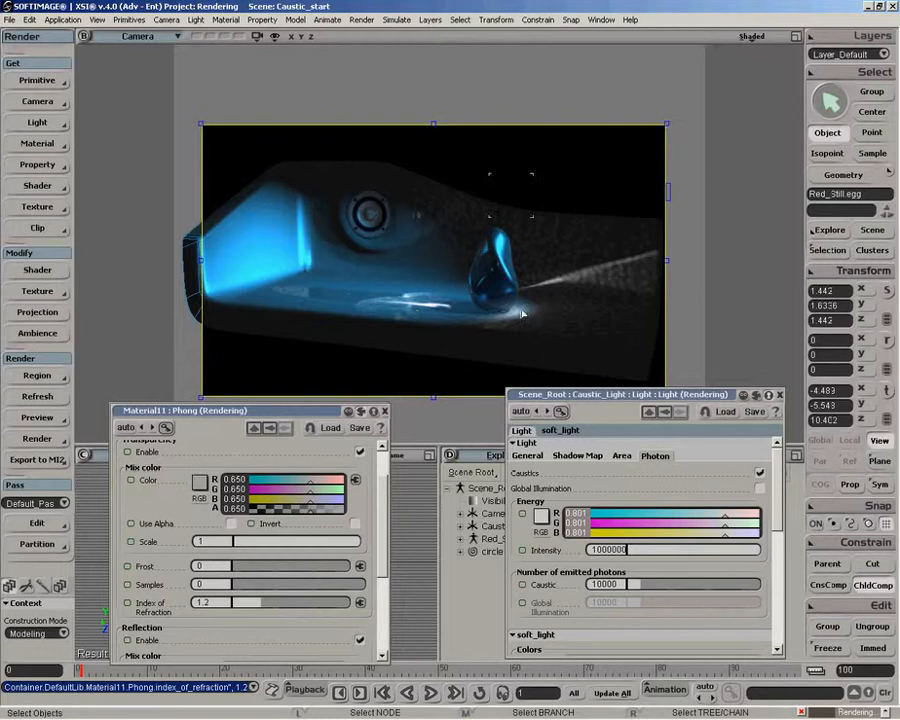
Step: Set the index of refraction of the egg's Phong material to 1.52
left_click(210, 603)
type("1.52")
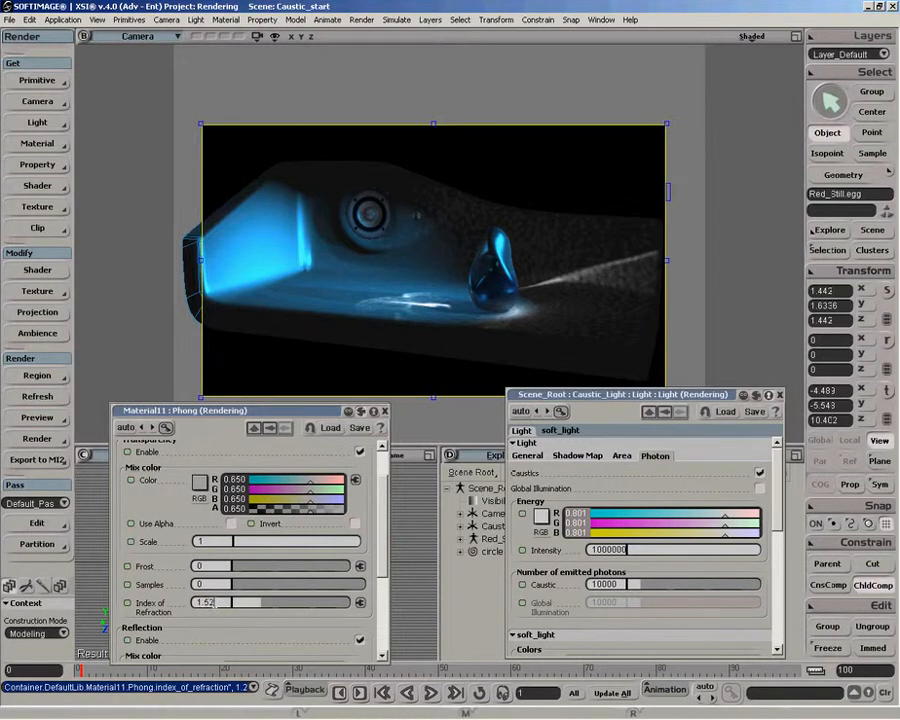
key("Return")
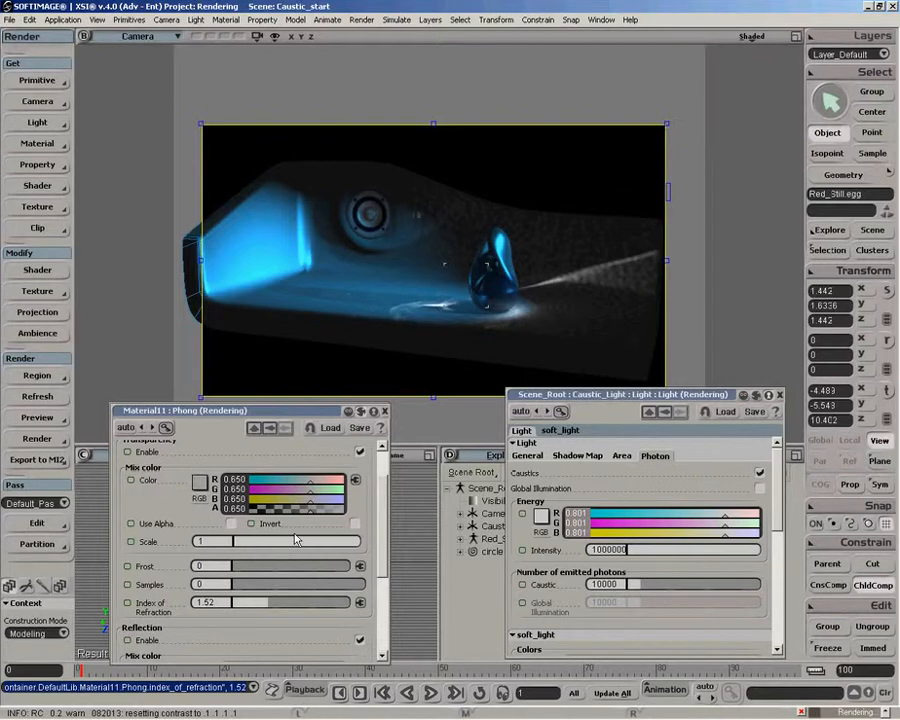
Step: Close the egg's material properties and set the photon energy intensity of Caustic_Light to 2000000
left_click(384, 411)
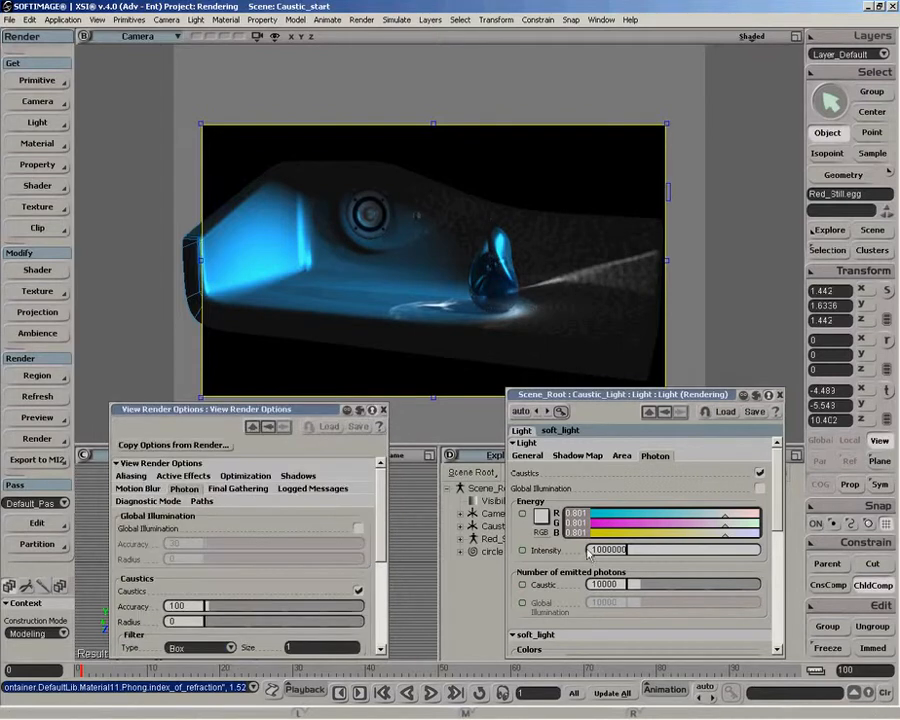
type("2000000")
key("Return")
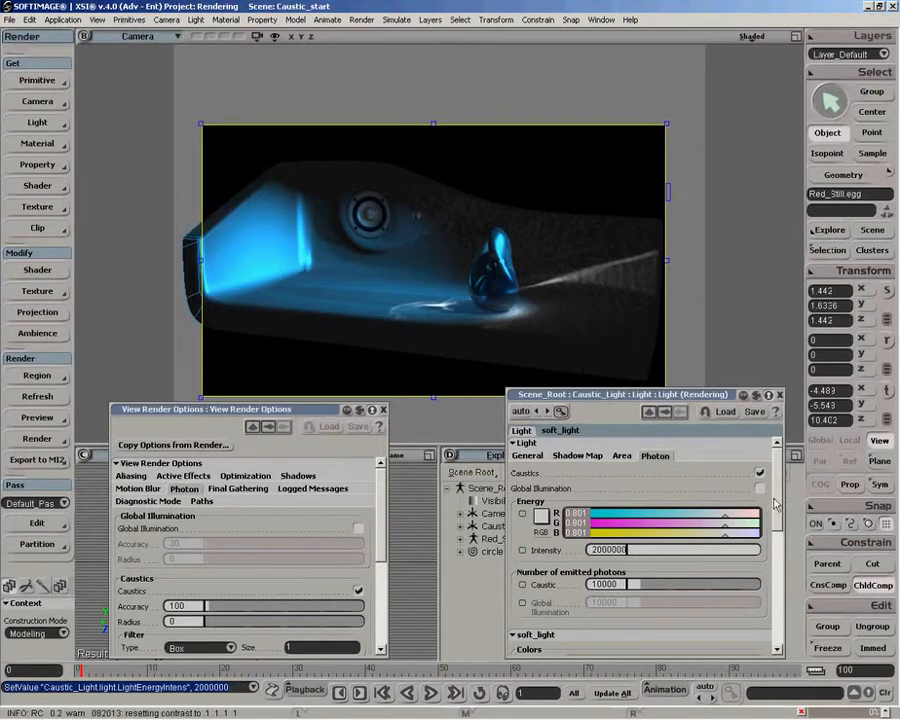
Step: Tint the light's photon energy colour pink, about R 1.000, G 0.590, B 0.912
scroll(779, 505, "down", 1)
left_click_drag(780, 501, 779, 498)
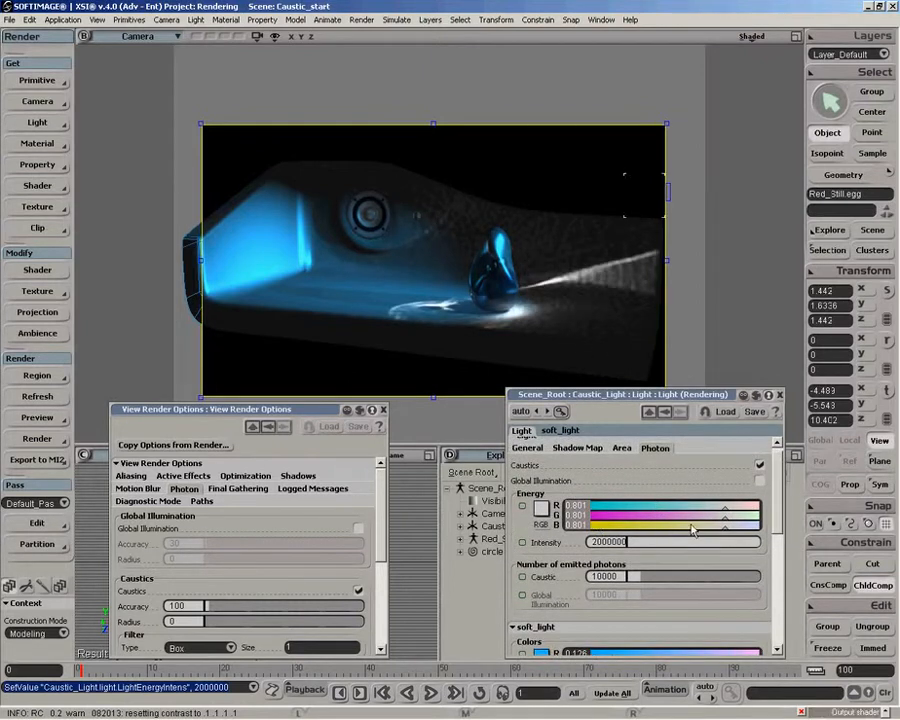
left_click_drag(724, 506, 746, 528)
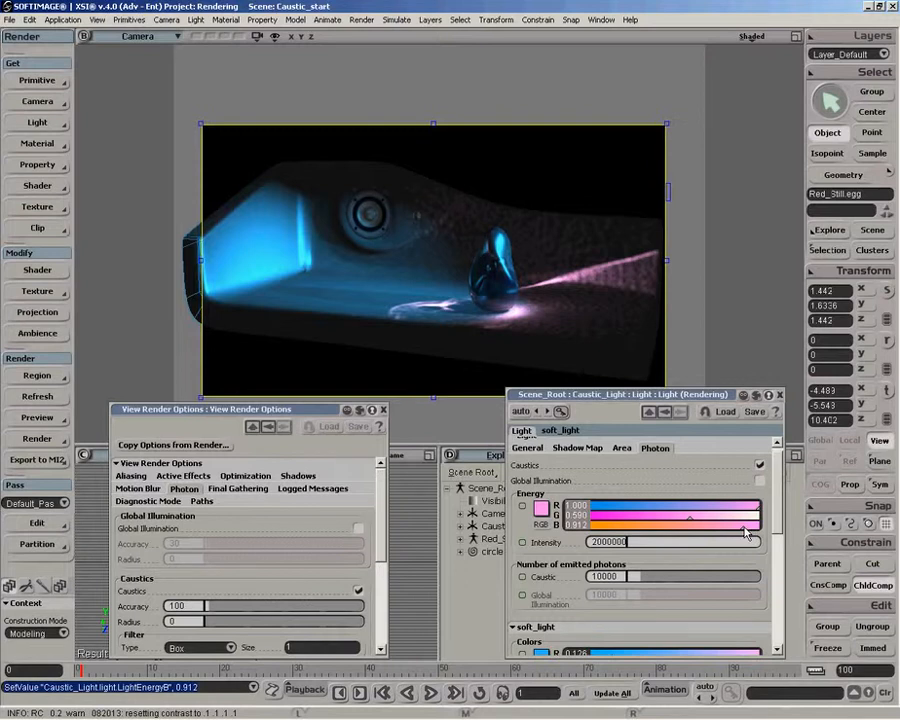
Step: Copy the soft_light colour onto the photon energy colour and check the light's remaining soft_light options
scroll(620, 590, "down", 1)
left_click_drag(541, 632, 541, 477)
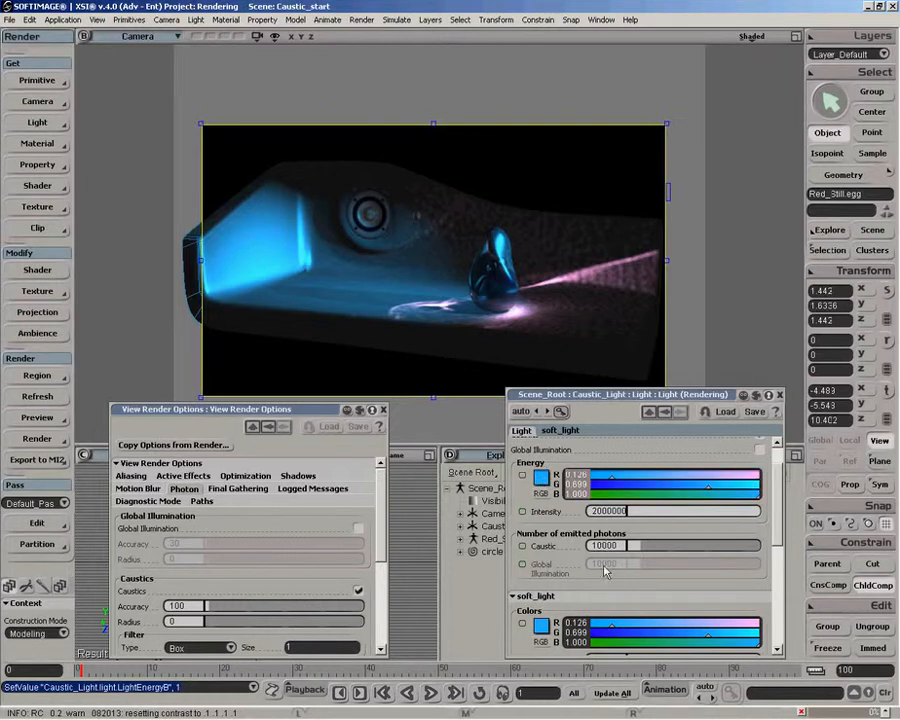
left_click_drag(775, 486, 771, 588)
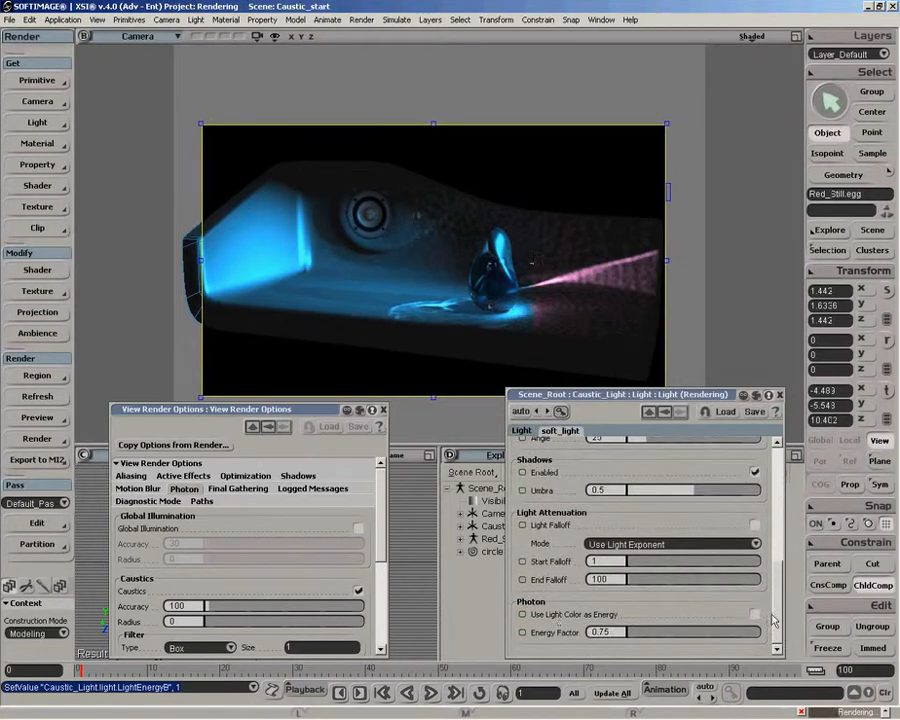
Step: Set the light's number of emitted caustic photons to 100 and move its property page clear of the render region
left_click_drag(774, 622, 777, 505)
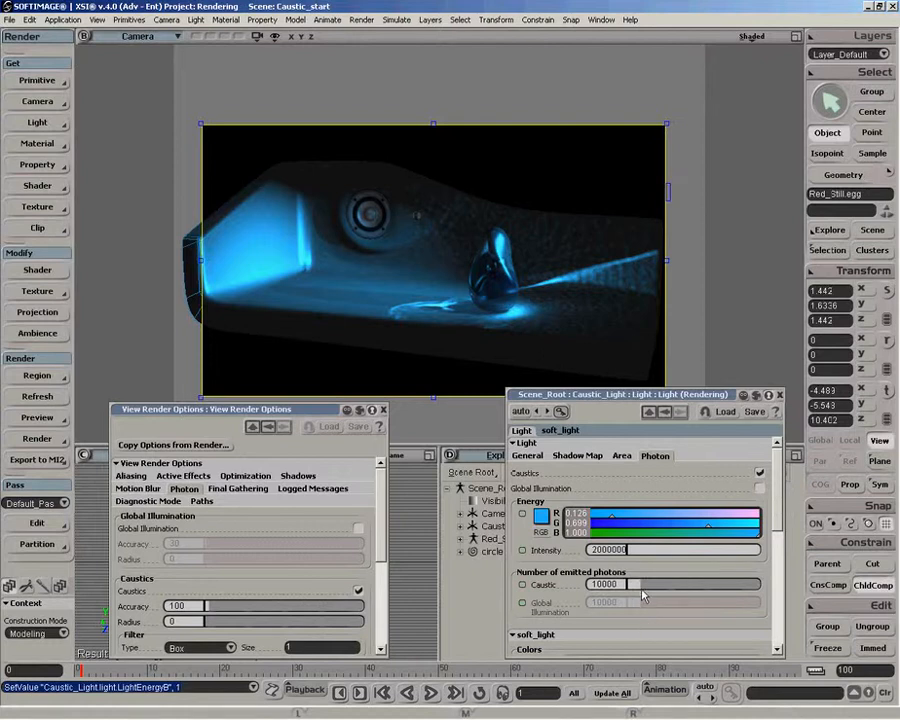
left_click_drag(640, 585, 630, 590)
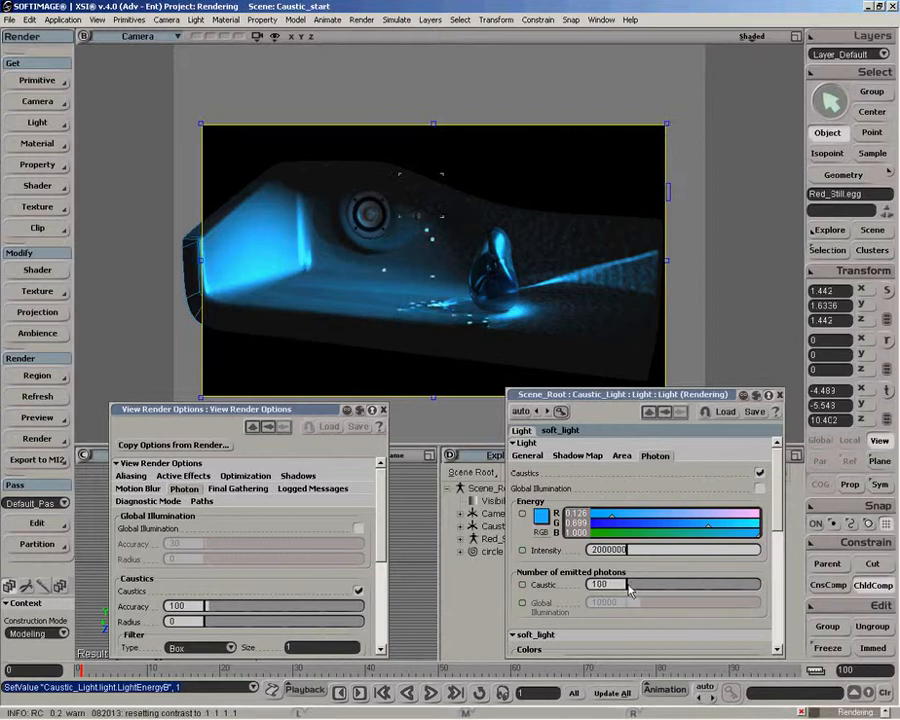
left_click_drag(632, 399, 628, 428)
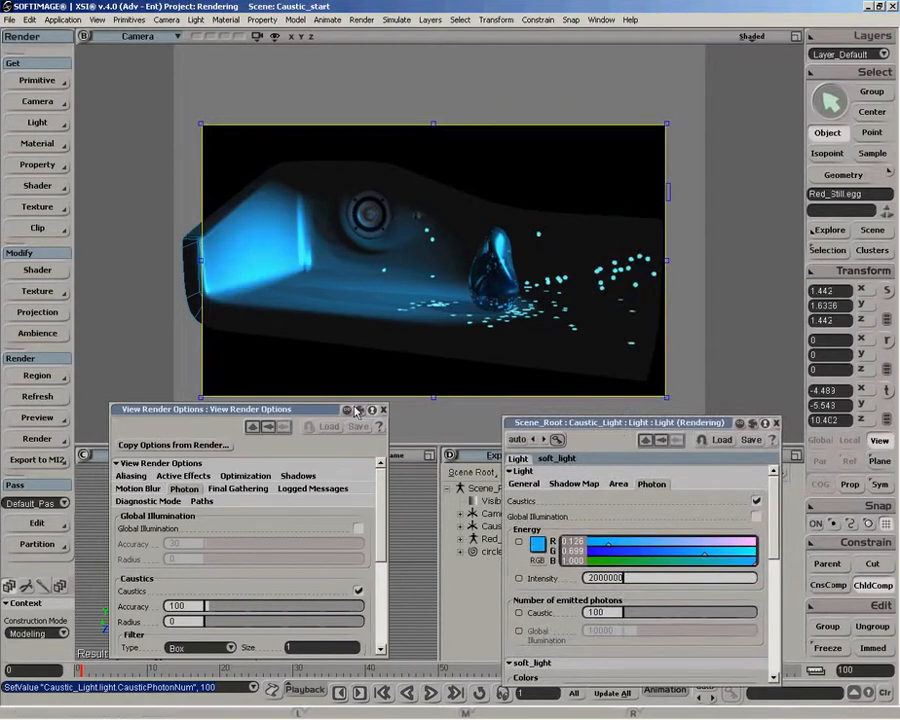
Step: Reposition the view render options and set the caustics radius to about 2.655
left_click_drag(303, 415, 335, 413)
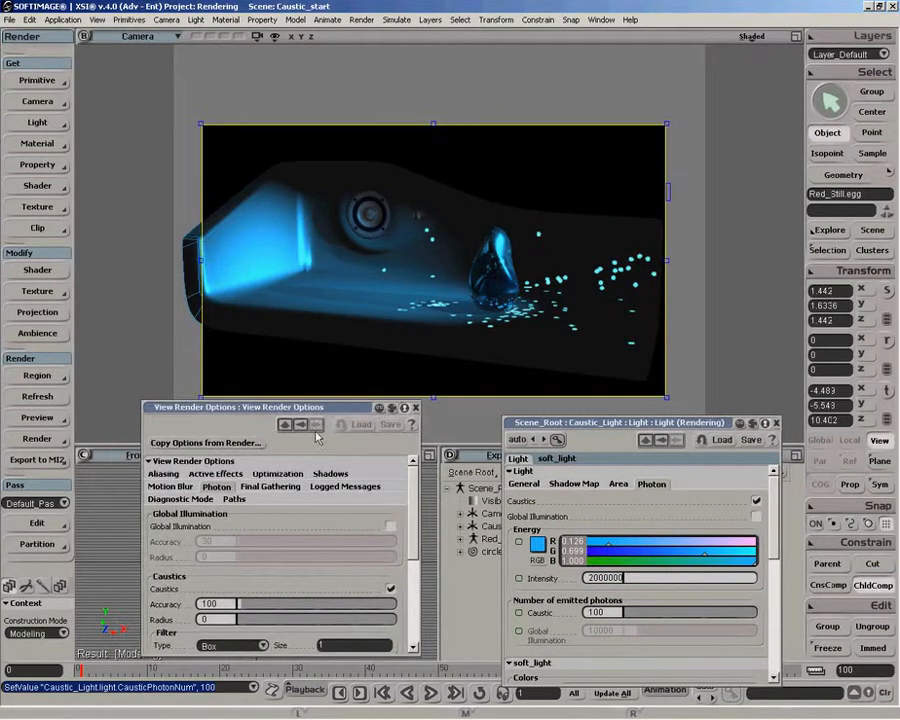
scroll(230, 590, "down", 3)
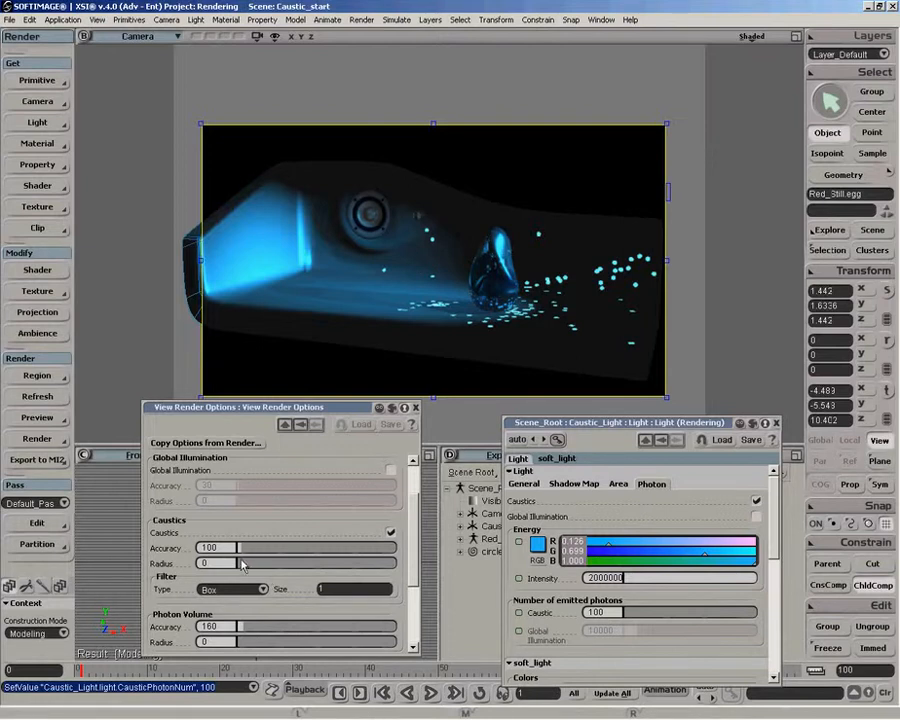
left_click_drag(237, 563, 243, 568)
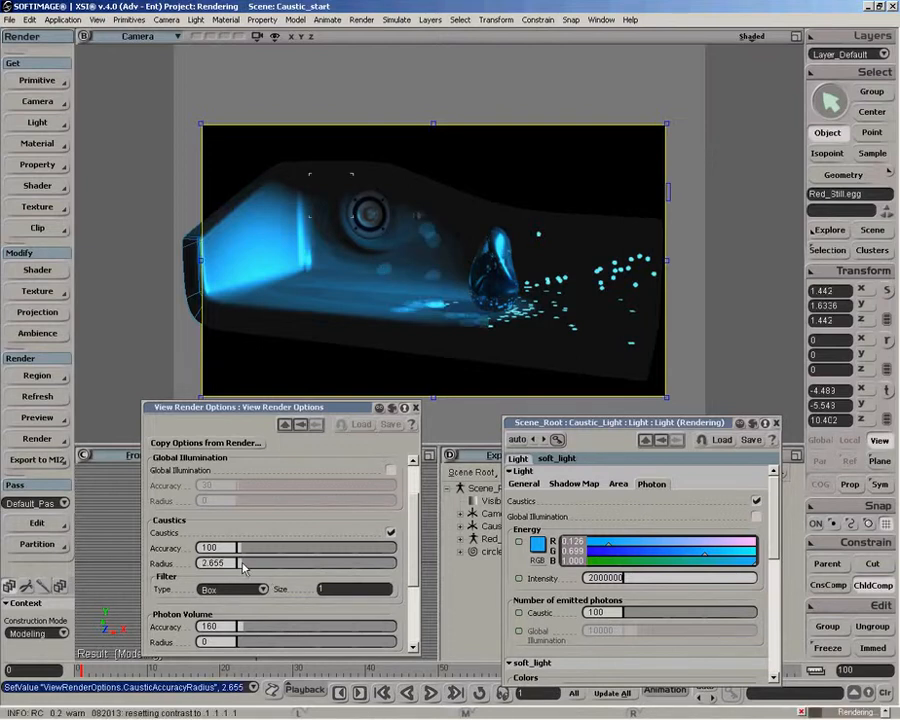
Step: Try larger caustics radii, settle on about 2.212, and switch the caustics filter type to Cone
left_click_drag(243, 568, 244, 569)
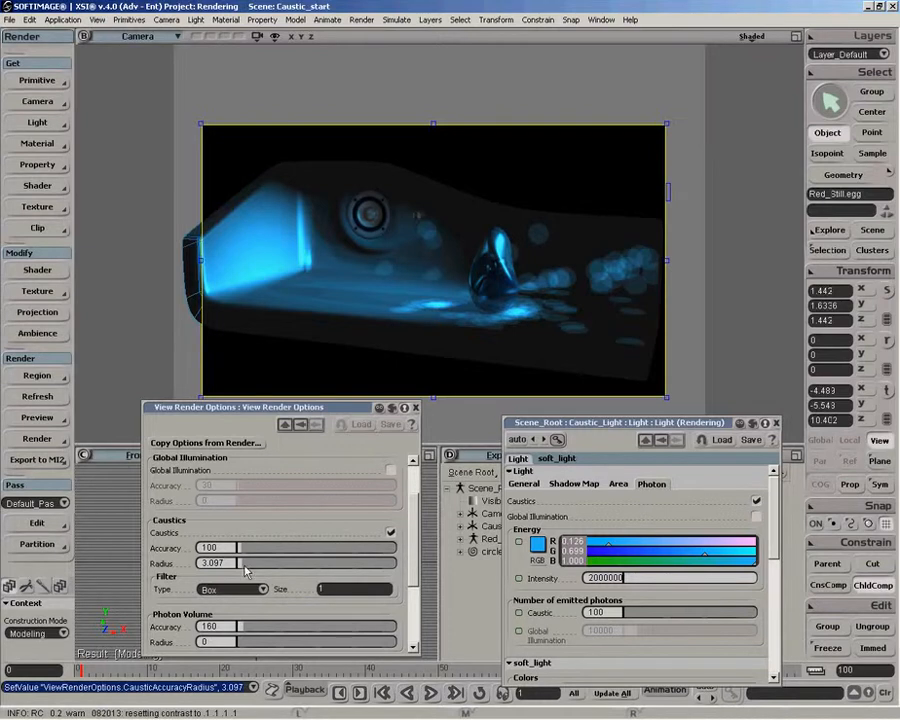
left_click(245, 569)
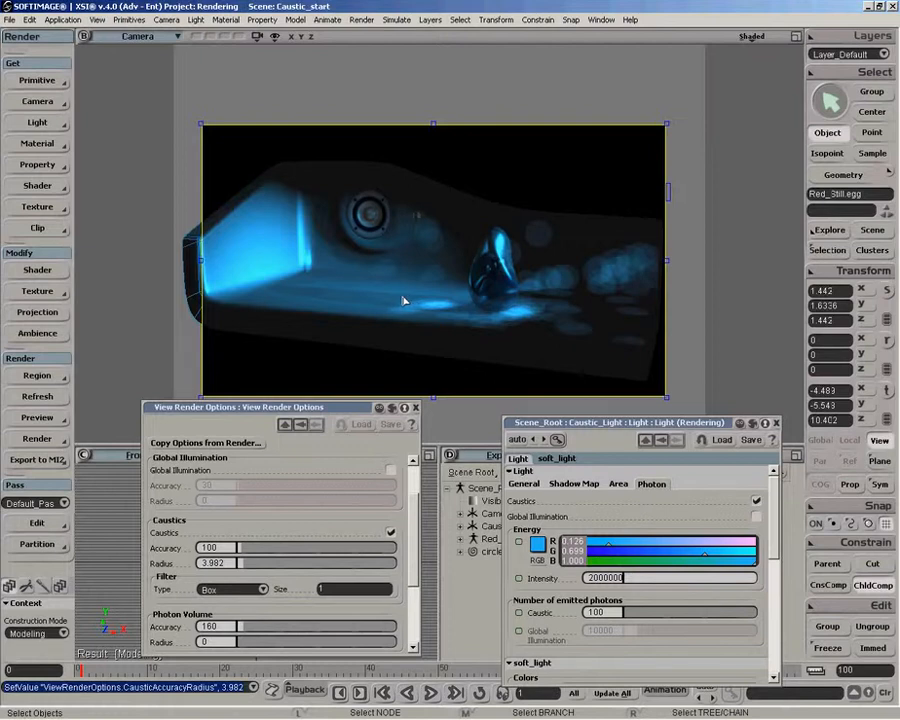
left_click(242, 569)
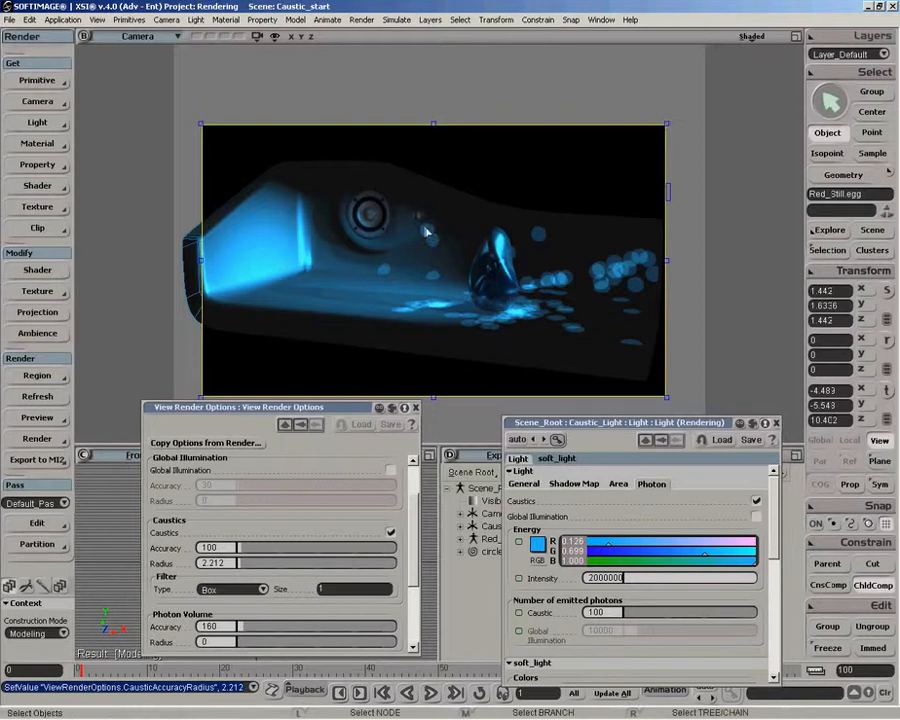
left_click(238, 589)
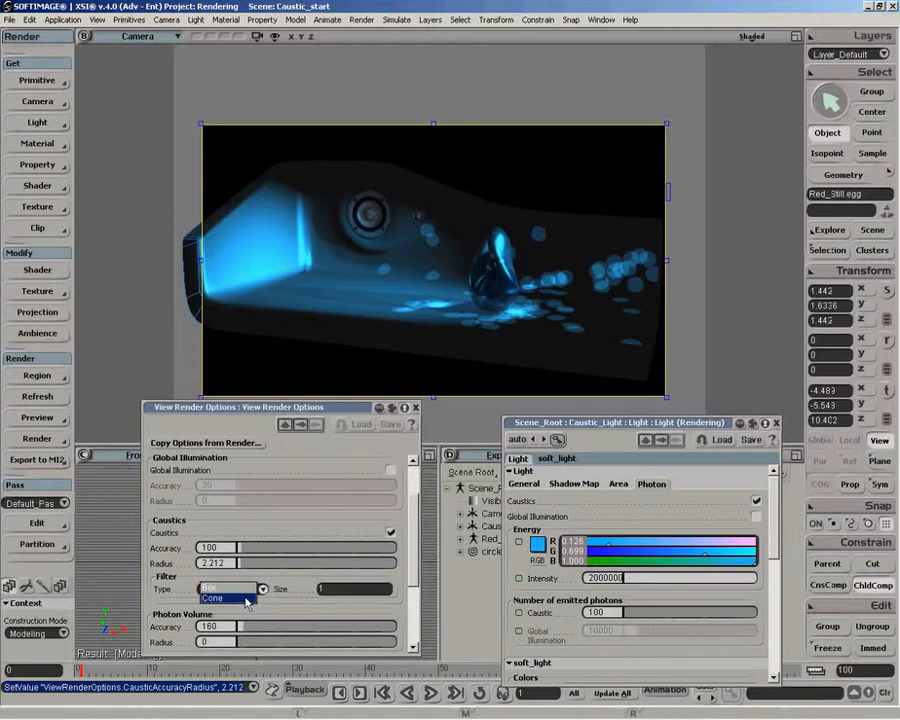
left_click(247, 603)
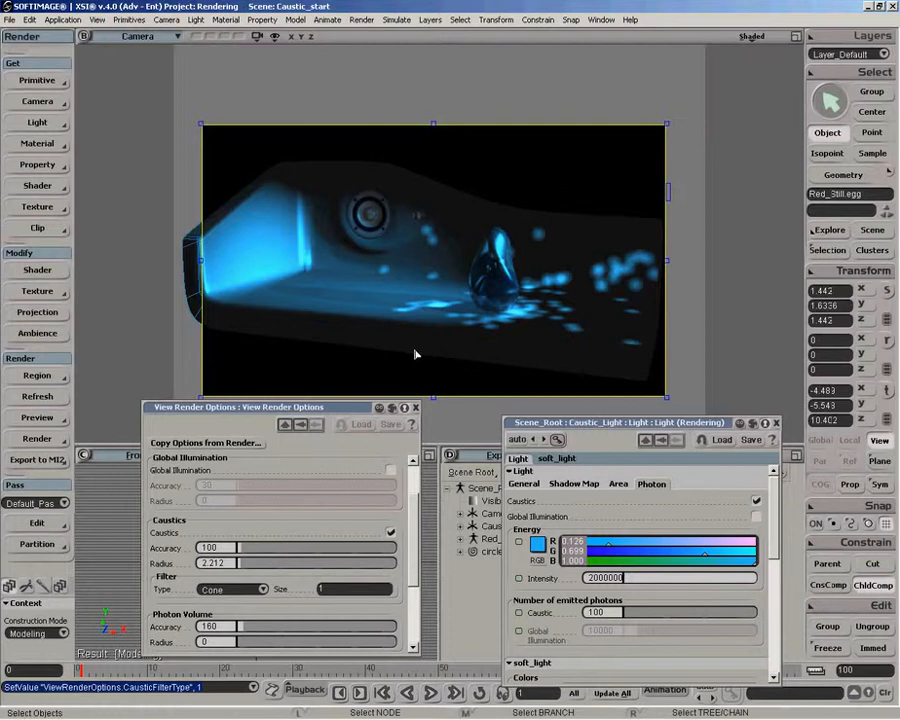
Step: Raise the light's number of emitted caustic photons to 3800
left_click(603, 612)
type("2214")
left_click_drag(628, 613, 630, 611)
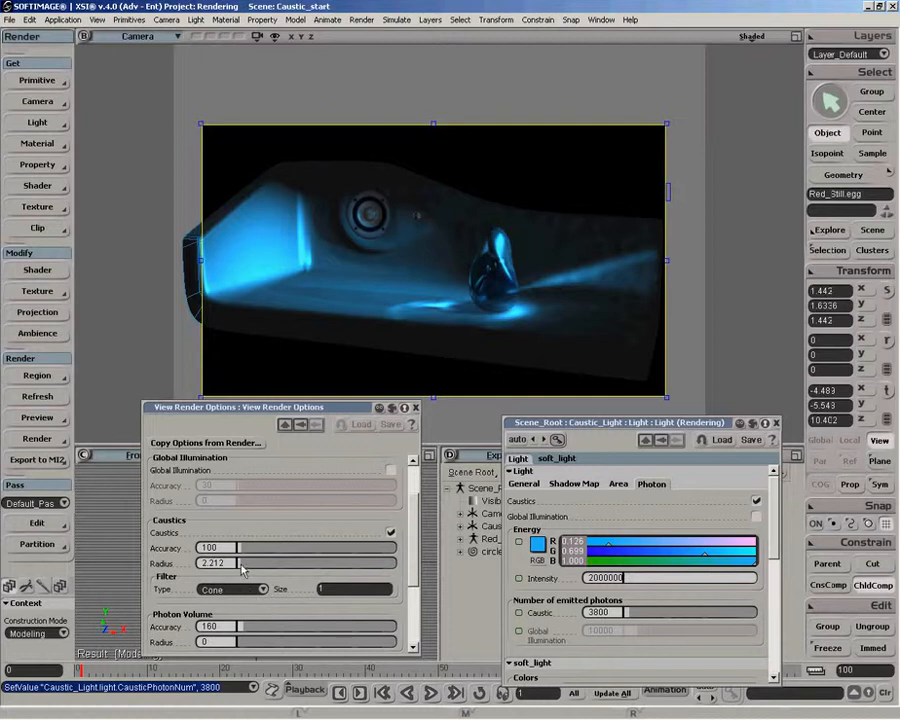
Step: Reset the caustics radius to 0 and raise the light's emitted caustic photons to about 17543
left_click_drag(241, 565, 234, 562)
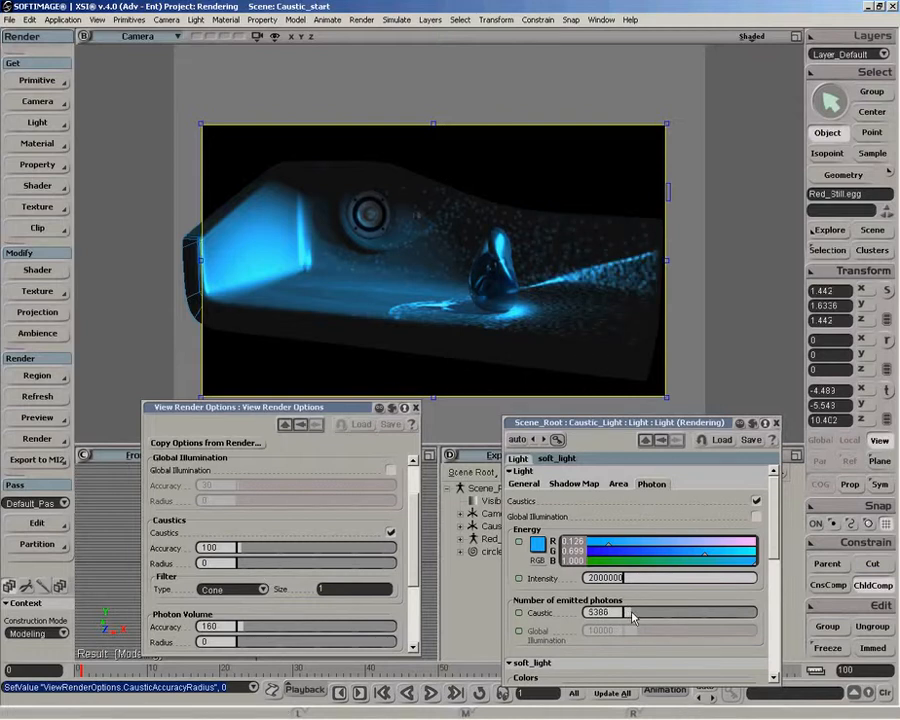
left_click_drag(630, 617, 633, 617)
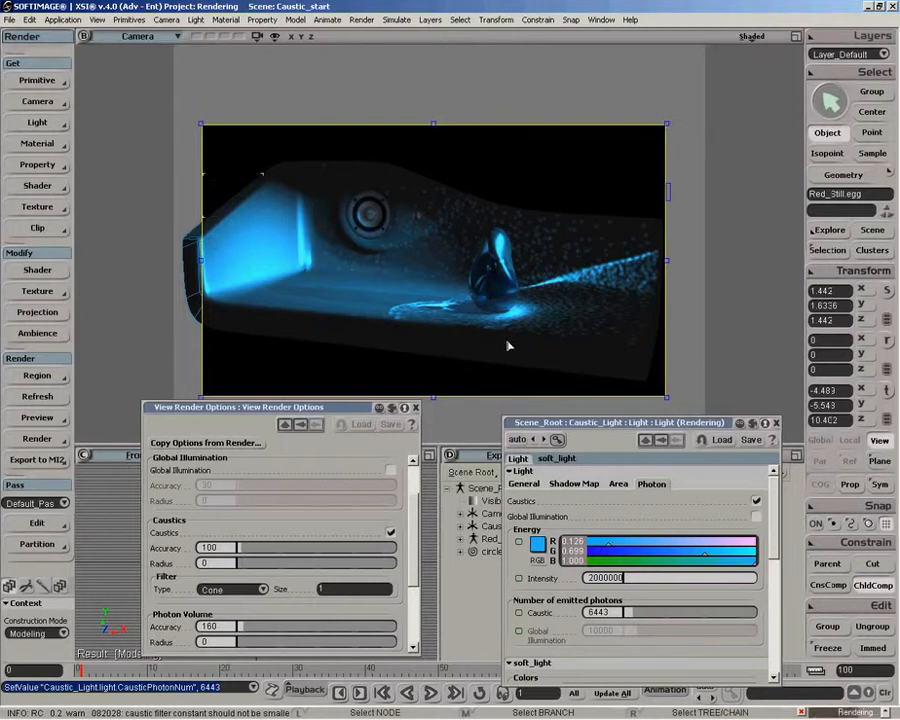
left_click_drag(628, 614, 650, 620)
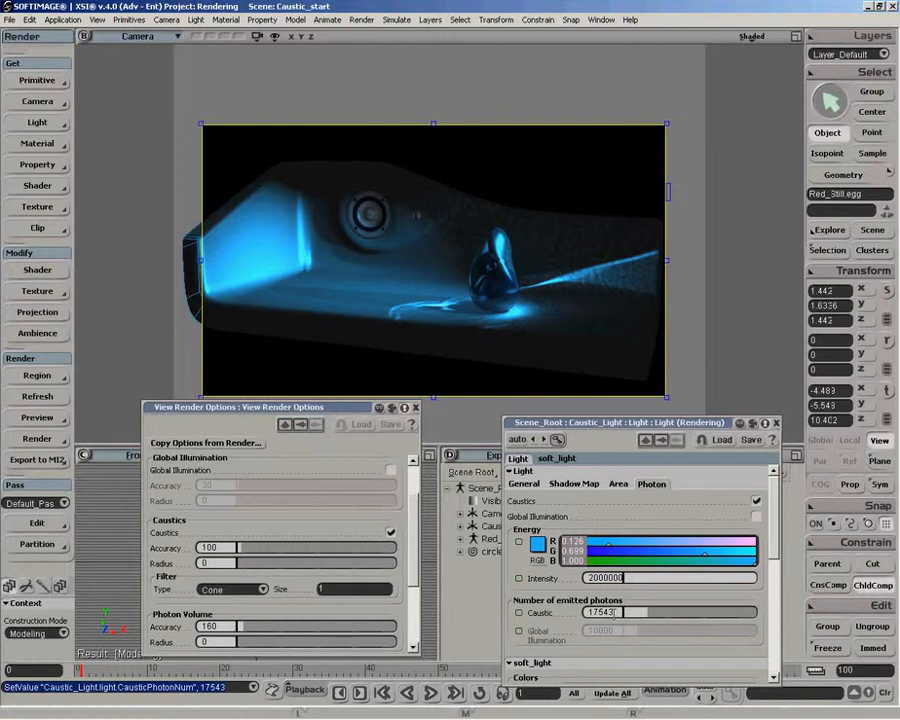
Step: Set the light's number of emitted caustic photons to 70000
double_click(618, 612)
key("BackSpace")
type("700")
key("Return")
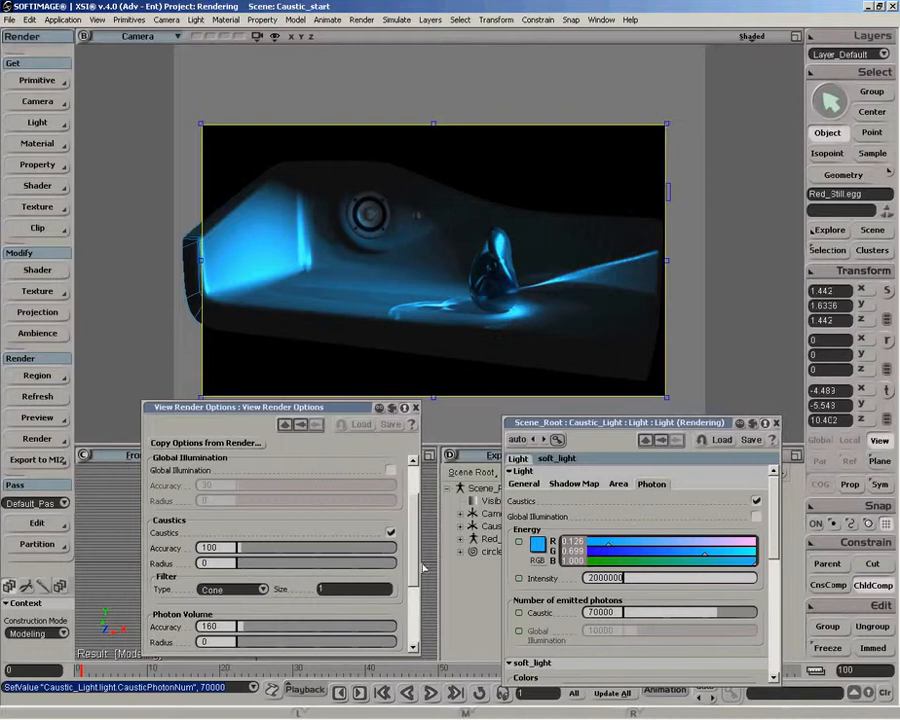
Step: Close the light's property page and turn off photon map rebuilding in the view render options
left_click(776, 423)
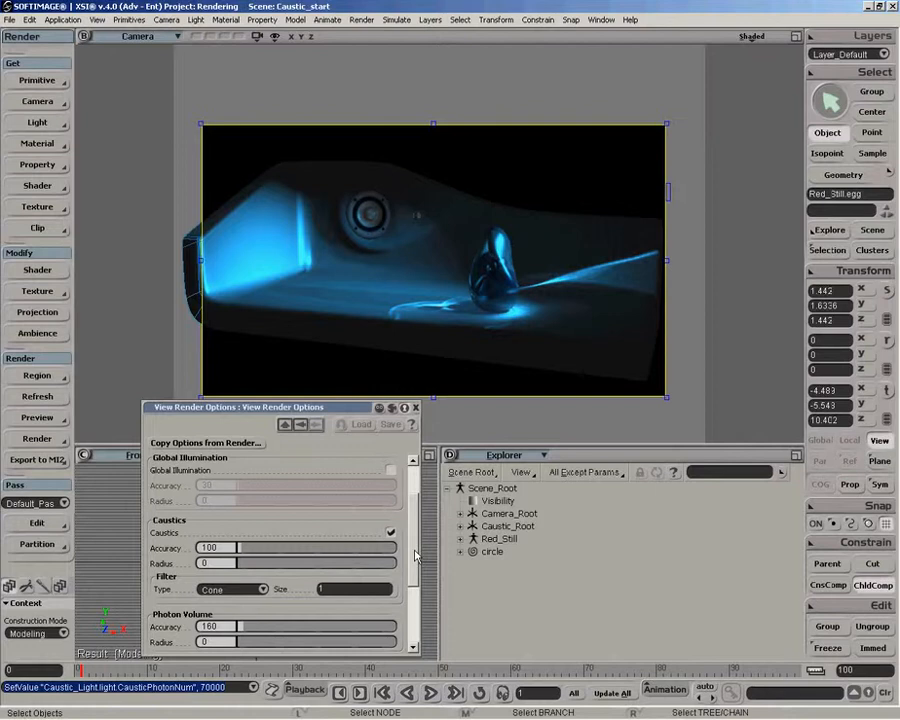
left_click_drag(415, 556, 415, 606)
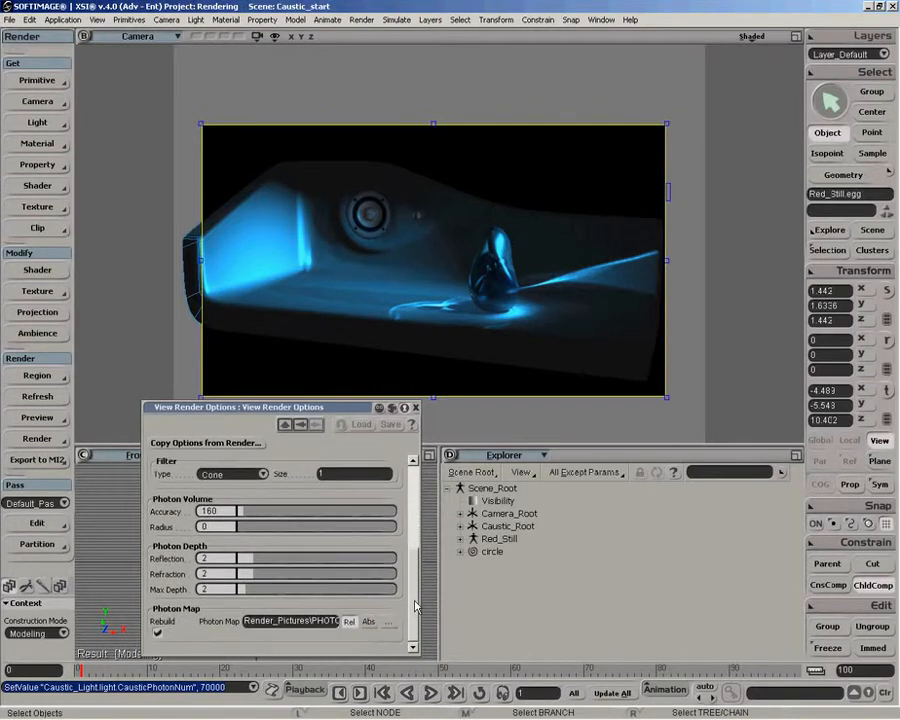
left_click(157, 633)
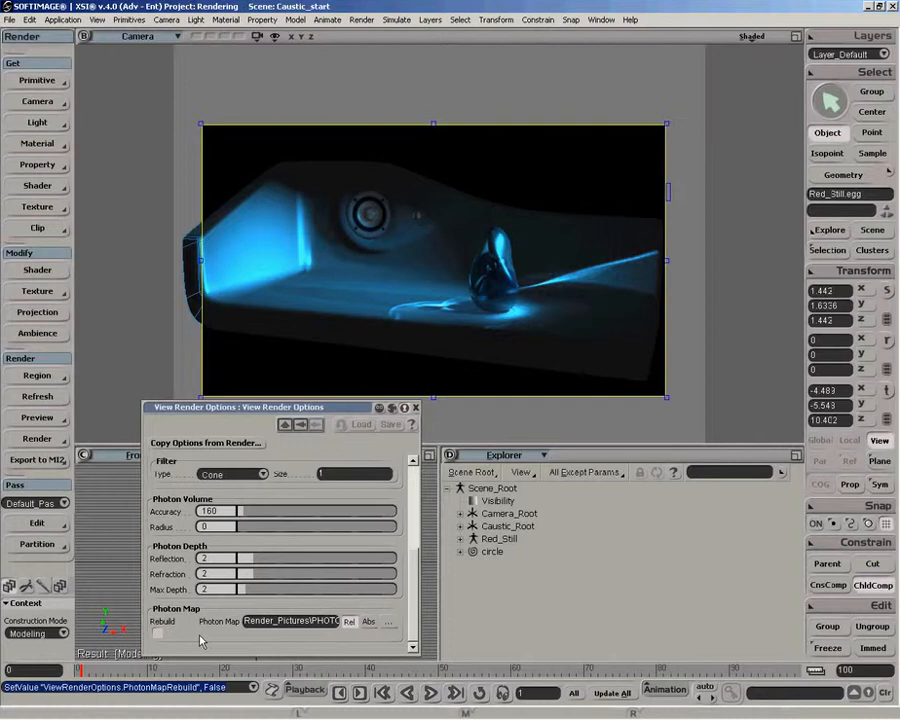
Step: Try different caustics accuracy values for the render region, such as 19, 178, 231 and 143
scroll(242, 600, "up", 5)
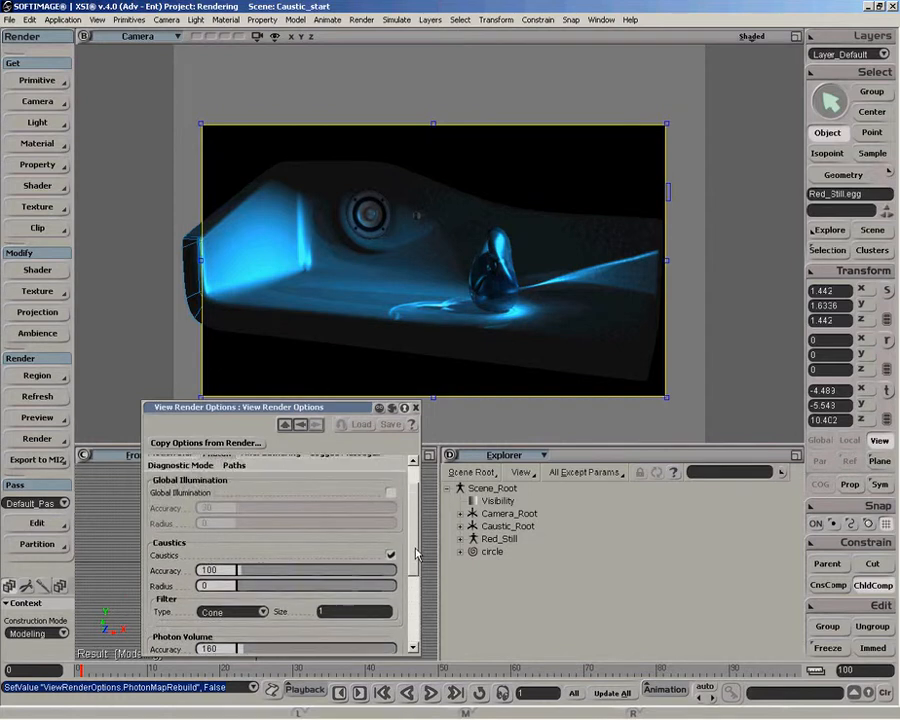
left_click(241, 601)
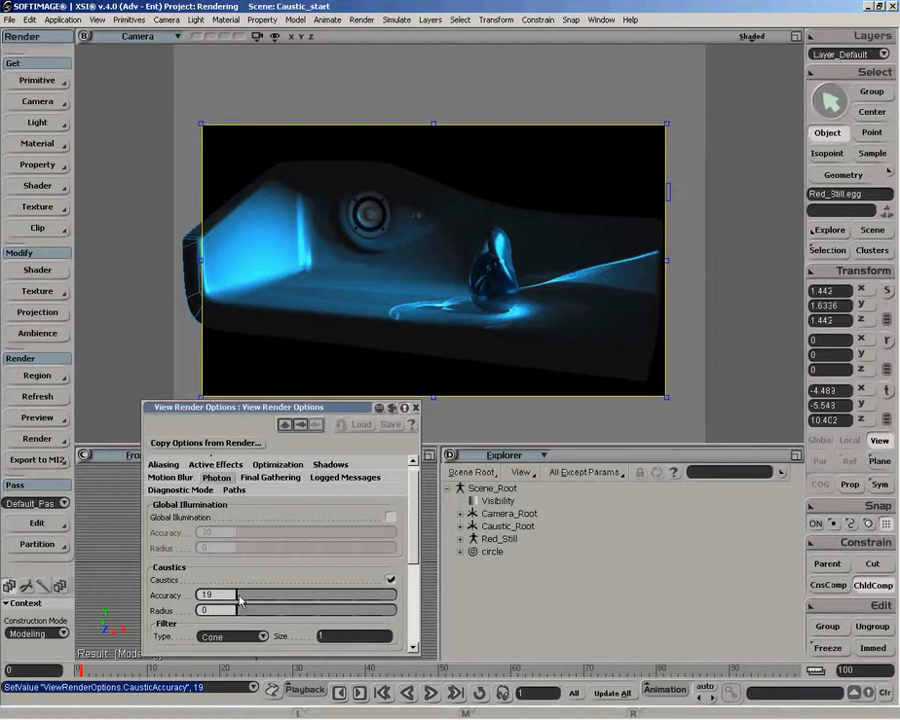
left_click_drag(239, 596, 243, 595)
left_click_drag(240, 596, 247, 598)
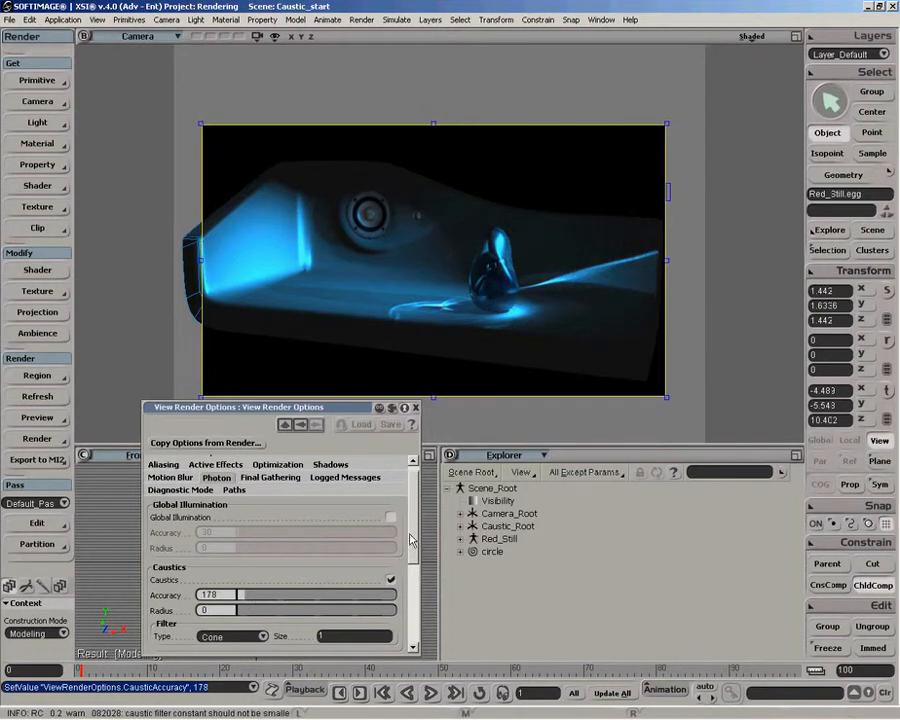
left_click_drag(260, 600, 267, 600)
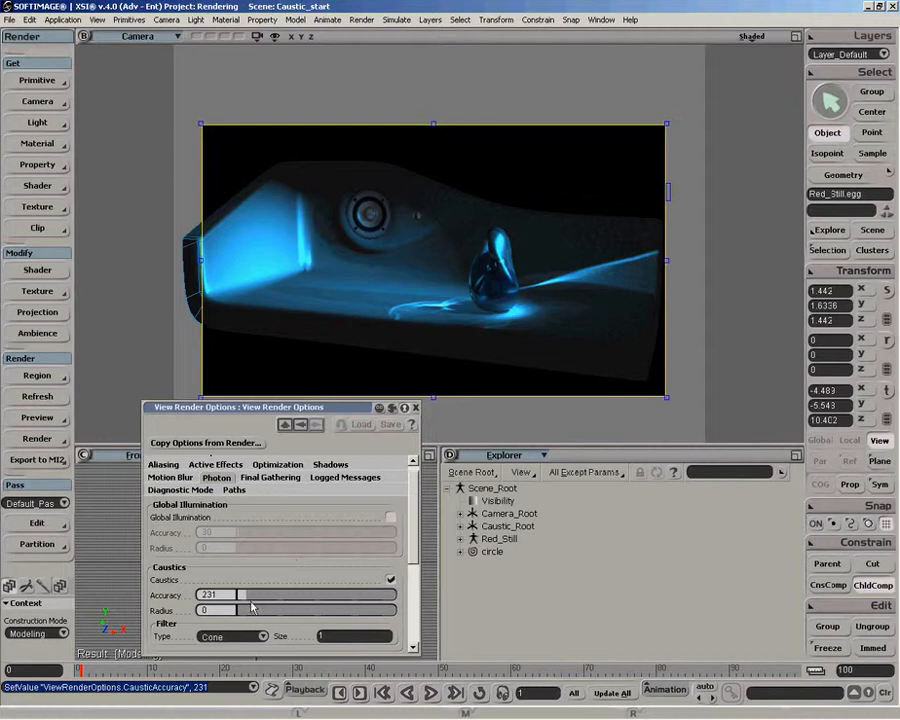
left_click_drag(257, 599, 245, 599)
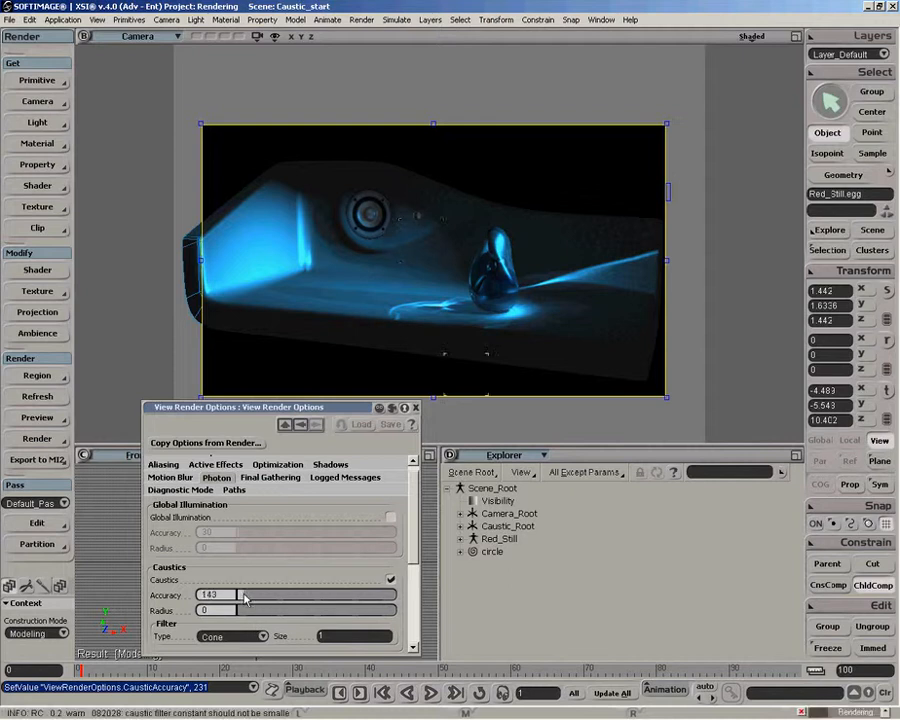
Step: Try a caustics accuracy of 100 and settle on 120
left_click(224, 594)
type("100")
key("Return")
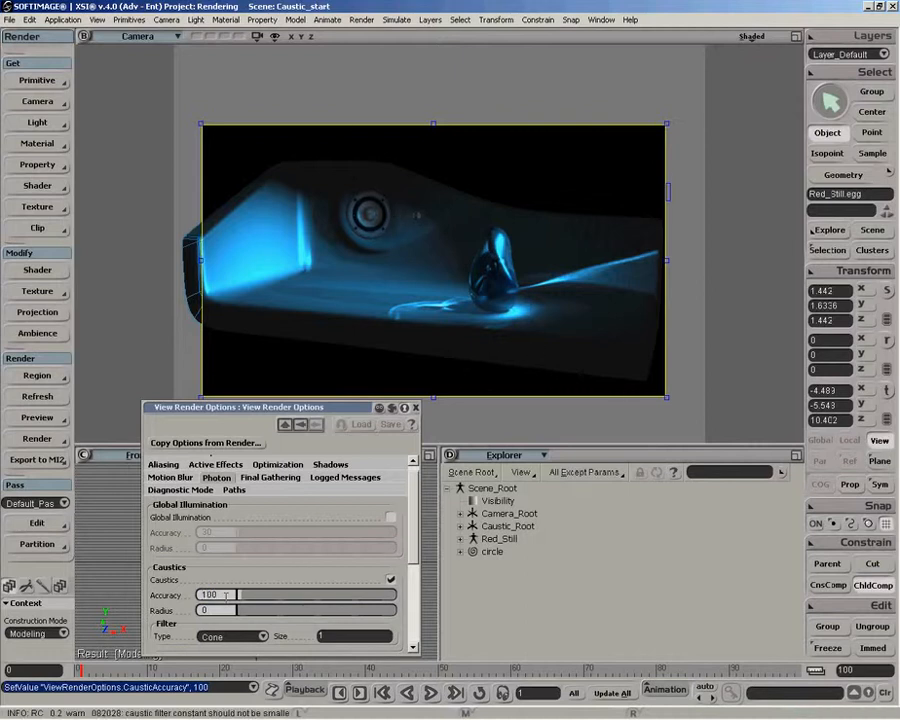
left_click(224, 594)
type("120")
key("Return")
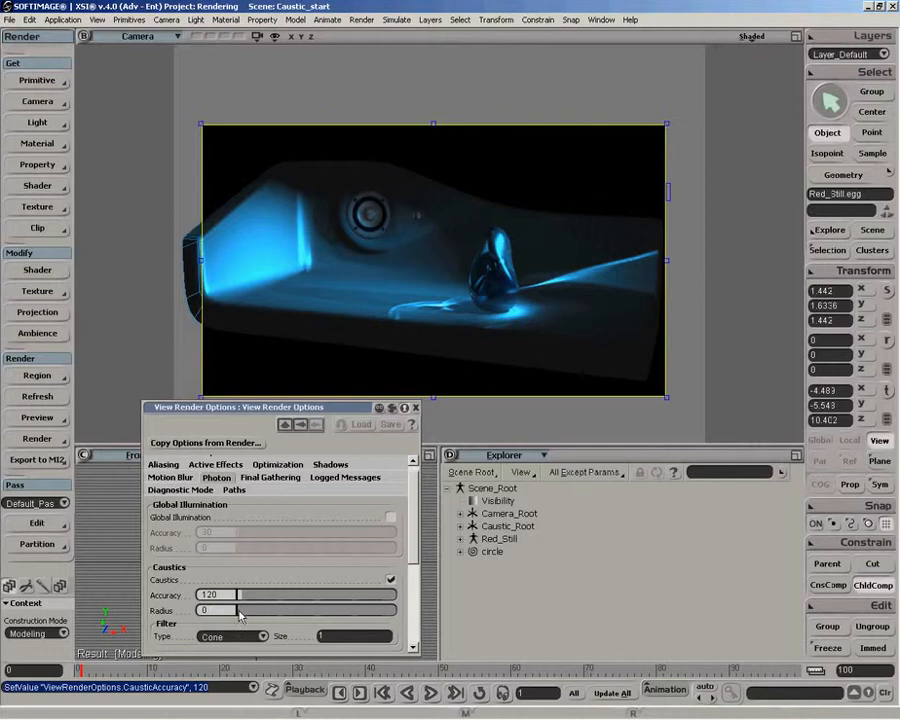
Step: Increase the caustics radius gradually to about 3.982
left_click_drag(238, 611, 241, 611)
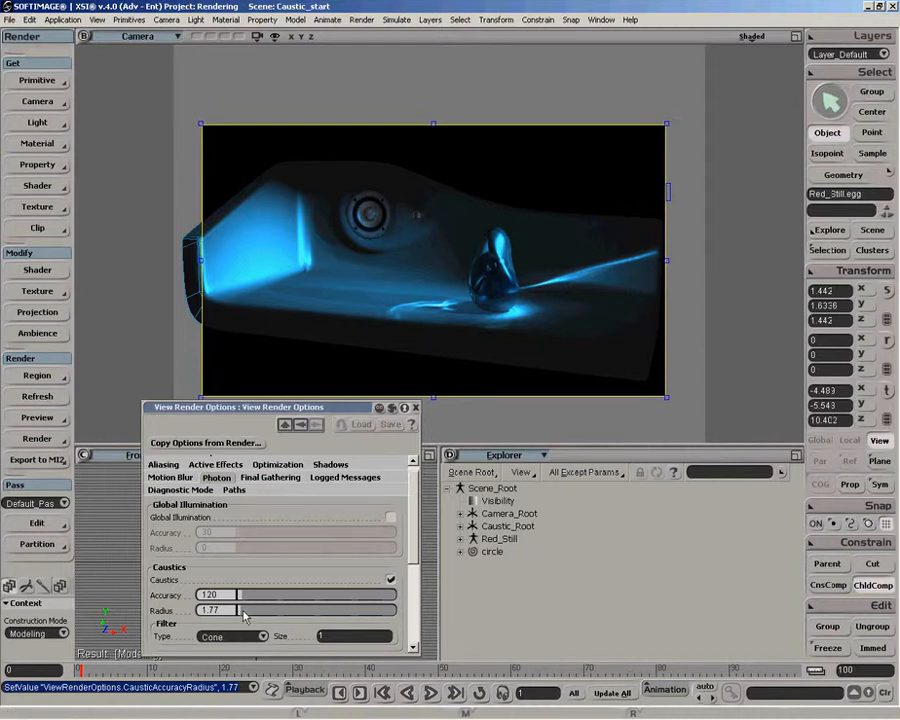
left_click_drag(241, 614, 244, 616)
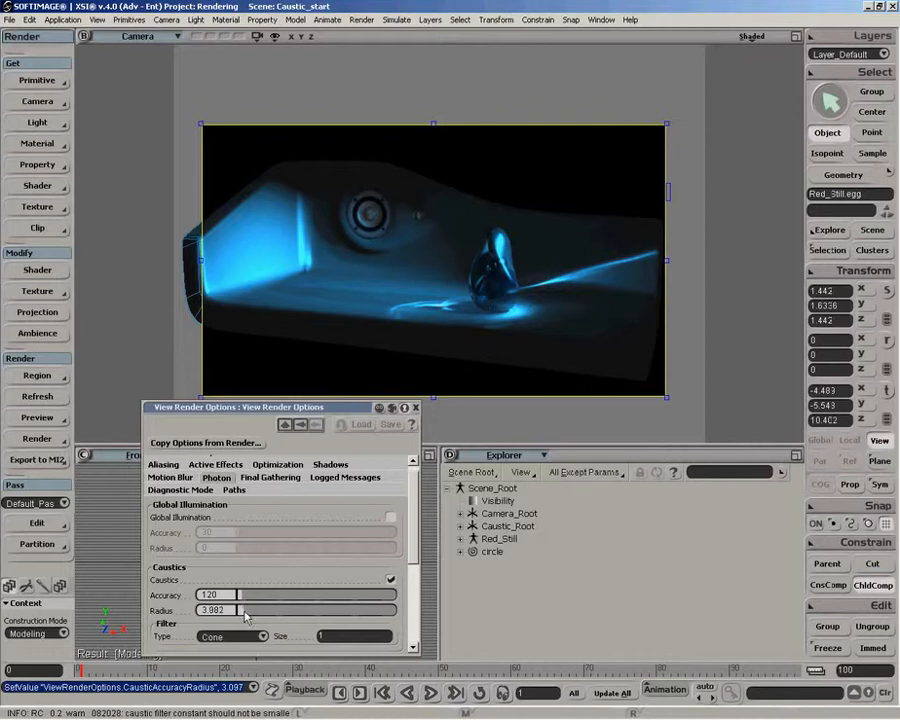
left_click_drag(243, 614, 245, 617)
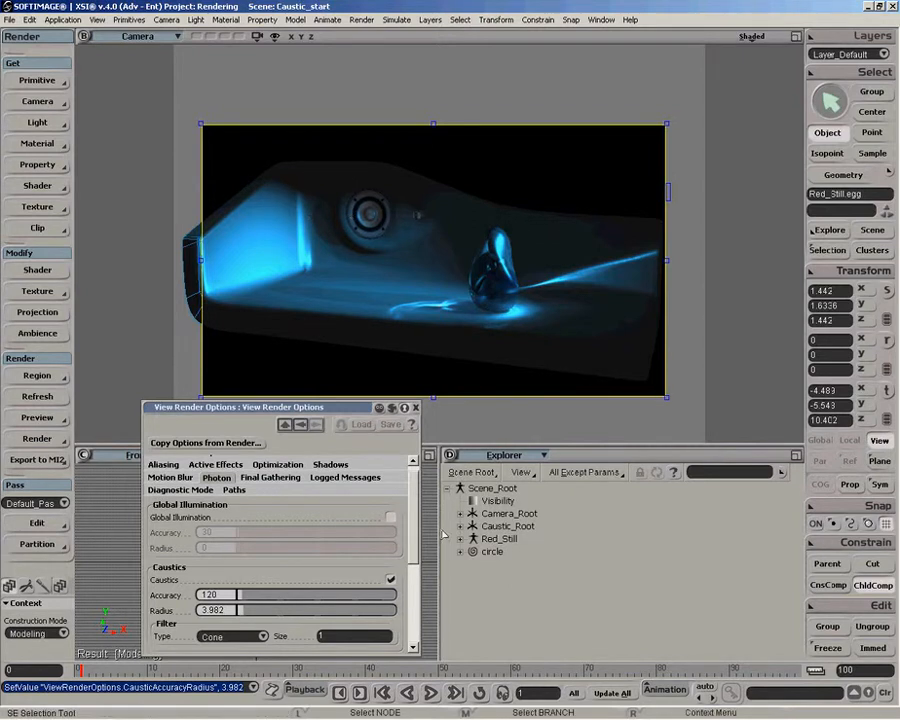
Step: Set the caustics filter type to Box and the radius to about 5.31, and close the view render options
scroll(250, 608, "down", 2)
left_click(262, 588)
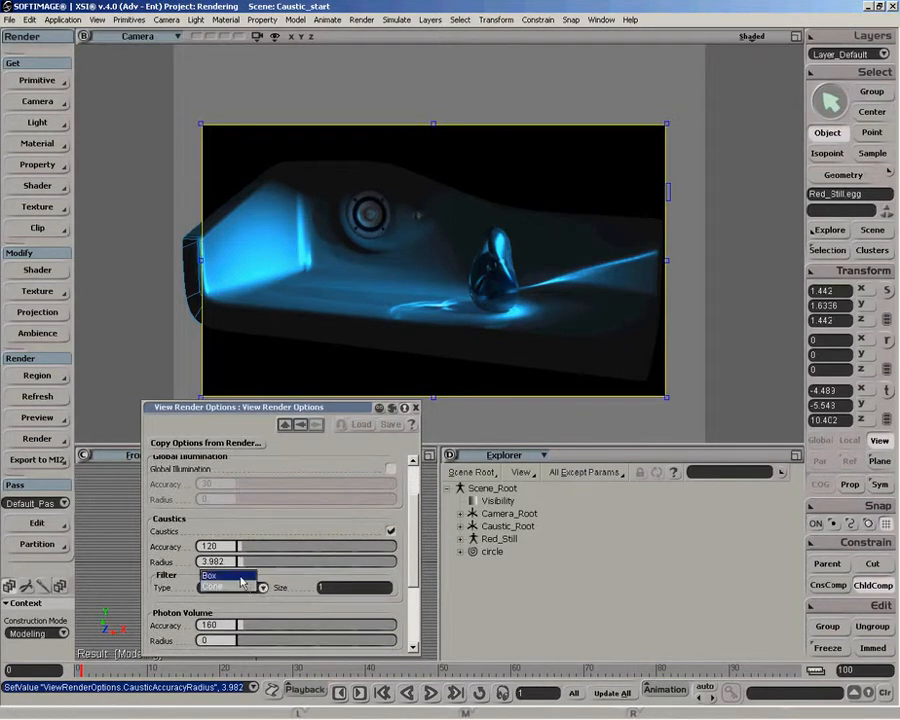
left_click(225, 575)
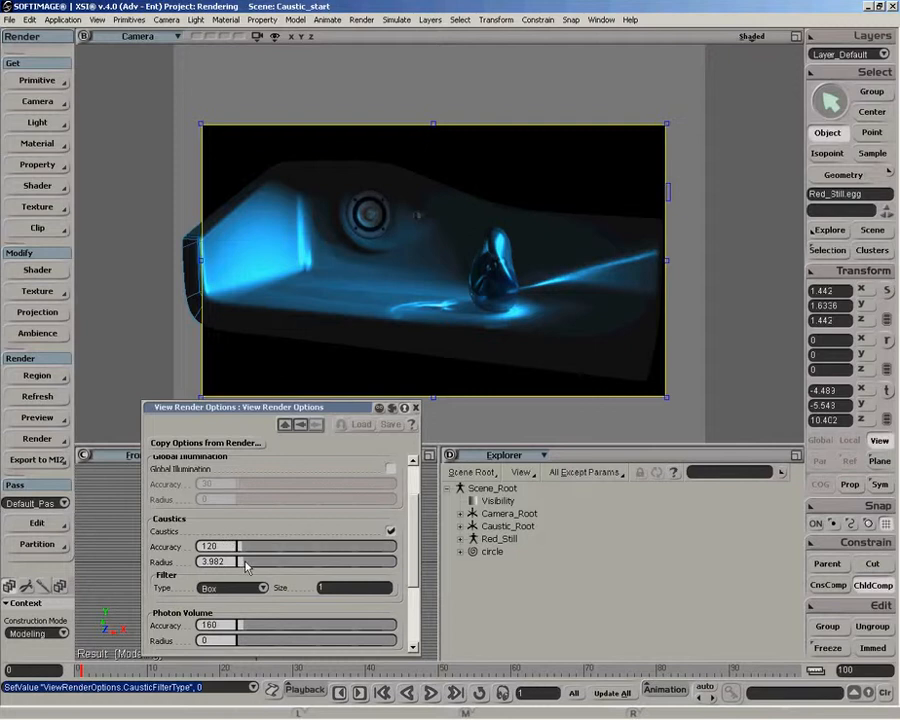
left_click_drag(246, 566, 250, 561)
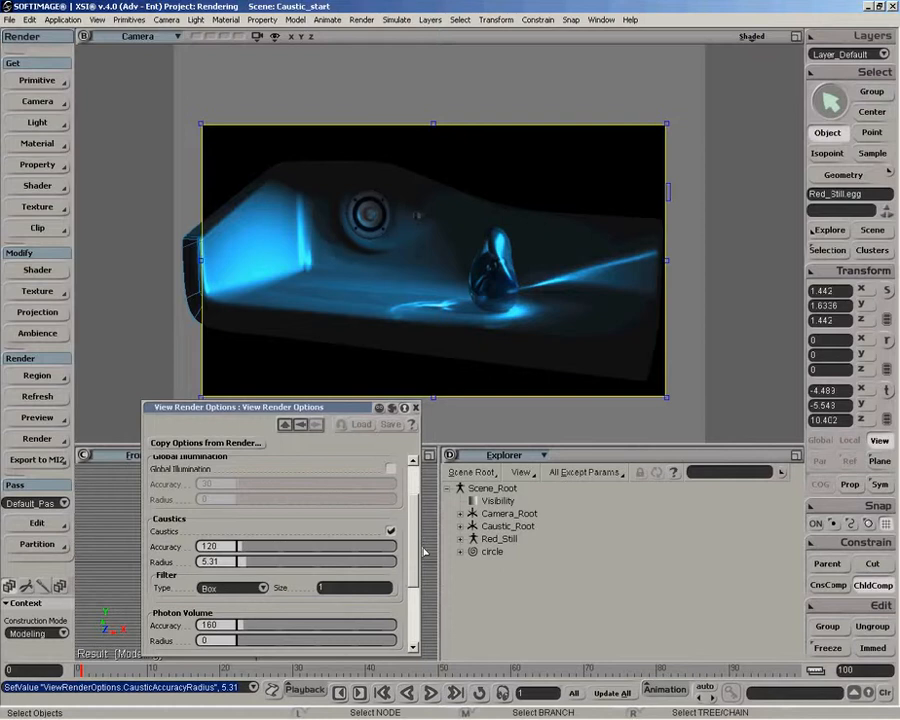
left_click(417, 408)
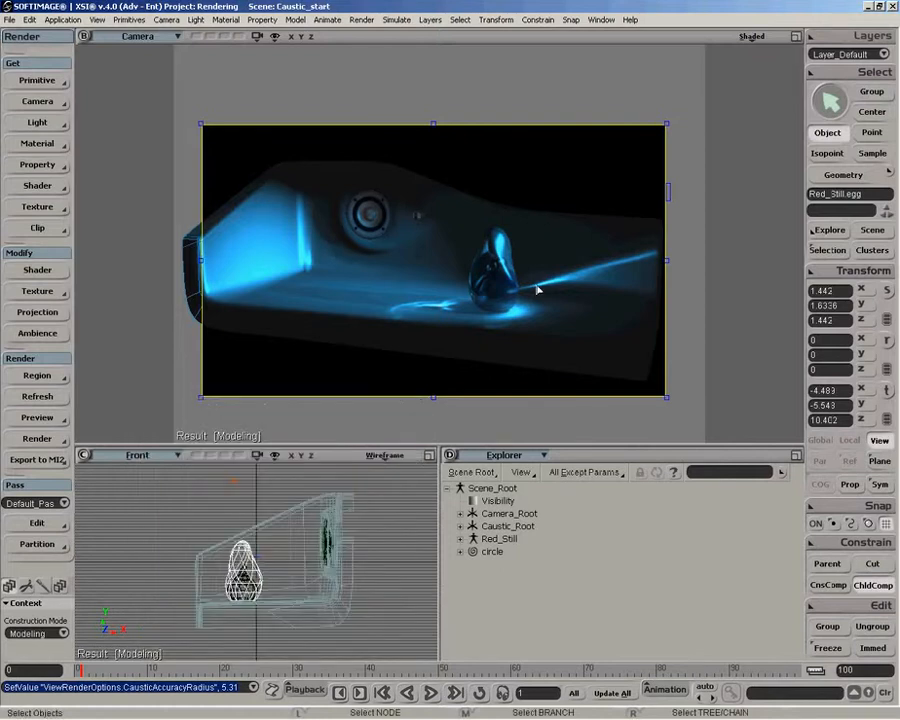
Step: Examine the caustics around the glass egg in the camera's render region from several angles and from closer up
key("o")
left_click_drag(436, 277, 512, 301)
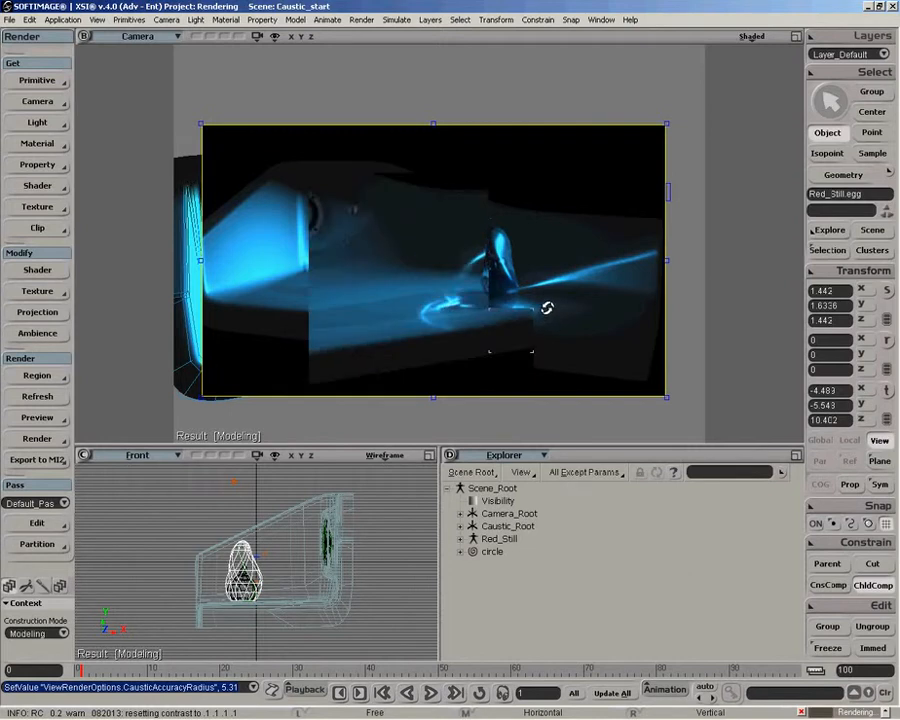
left_click_drag(546, 340, 594, 295)
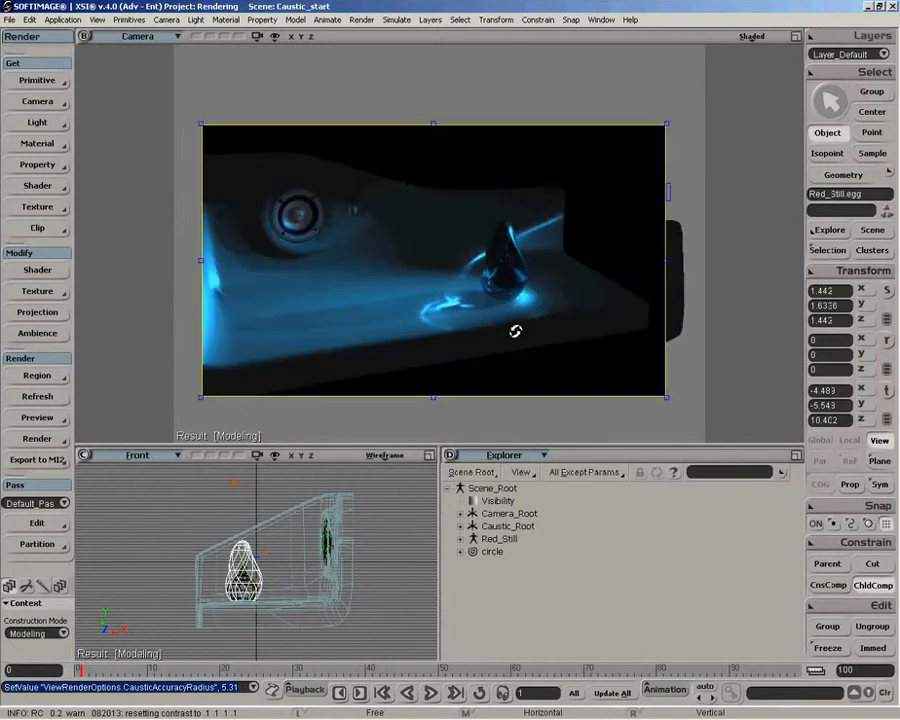
mouse_move(438, 315)
left_mouse_down()
mouse_move(442, 335)
mouse_move(464, 342)
left_mouse_up()
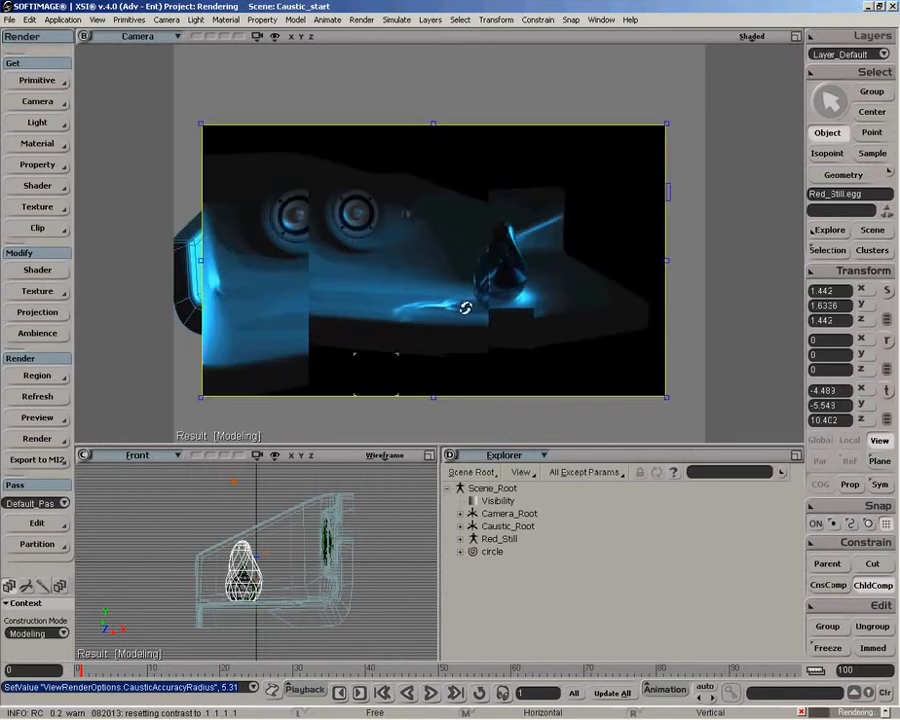
key("p")
left_click_drag(466, 297, 438, 358)
key("o")
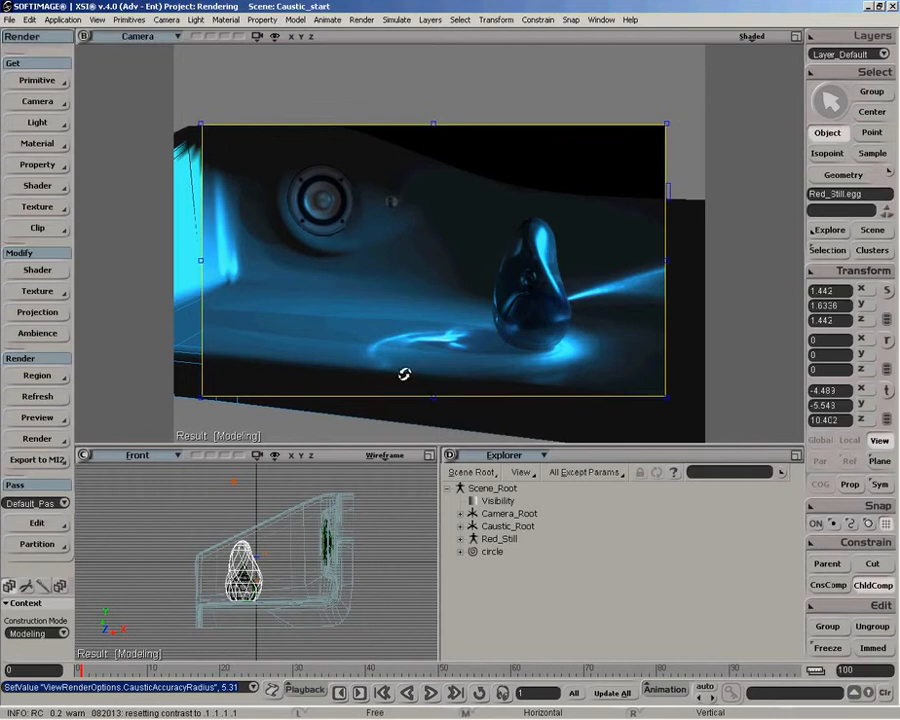
left_click_drag(472, 320, 502, 328)
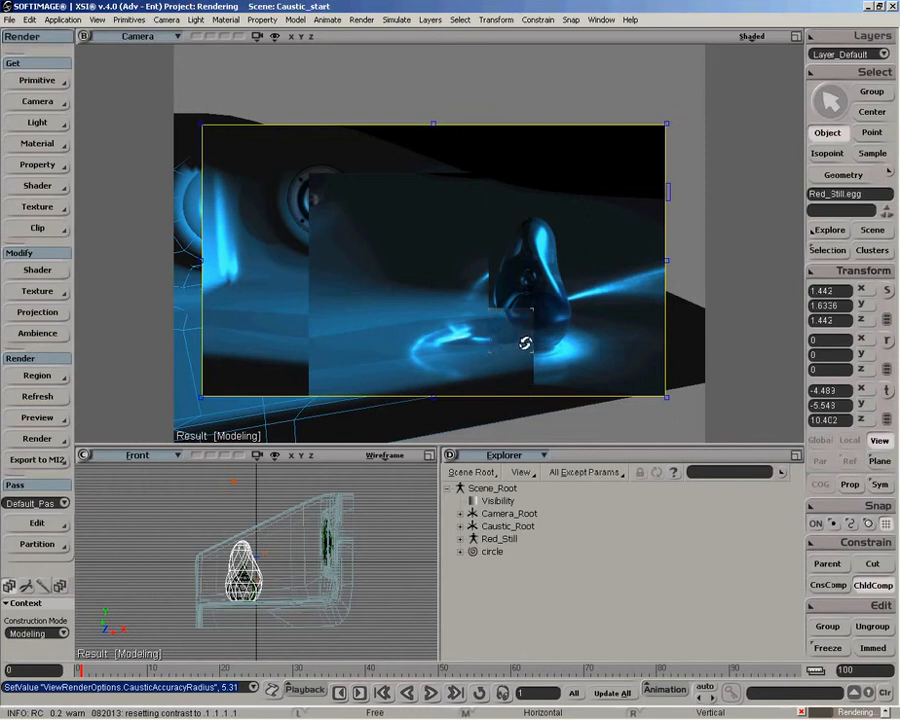
left_click_drag(549, 343, 508, 374)
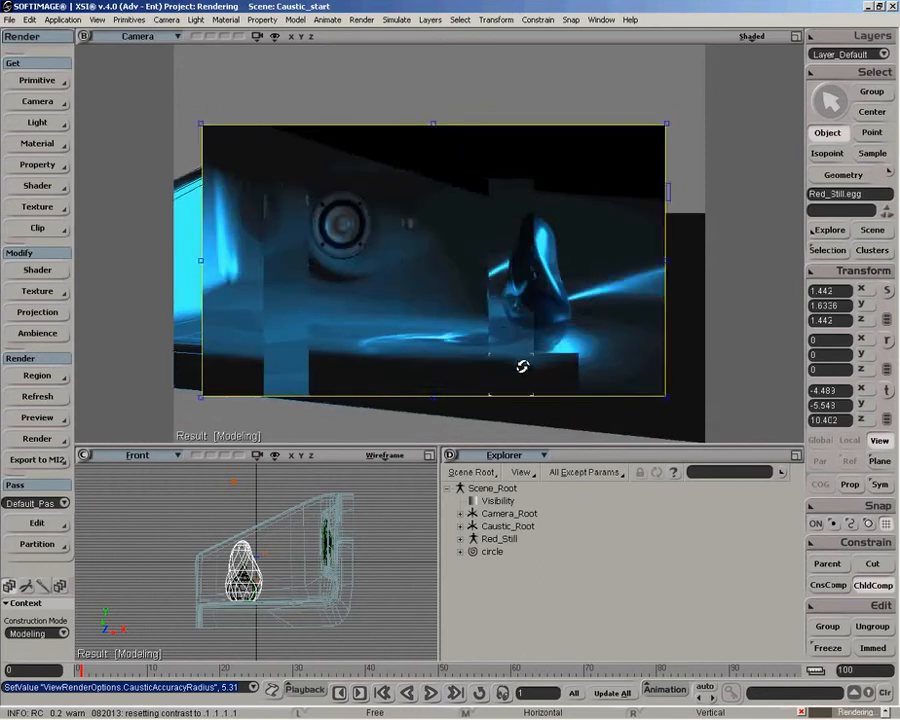